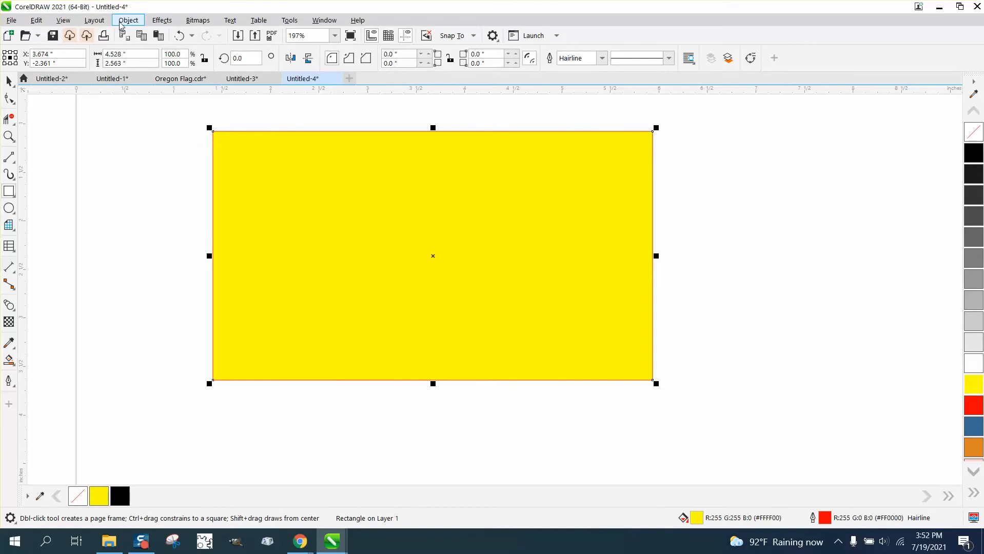
Step: Send the yellow rectangle to the back, behind the Oregon flag artwork
left_click(128, 21)
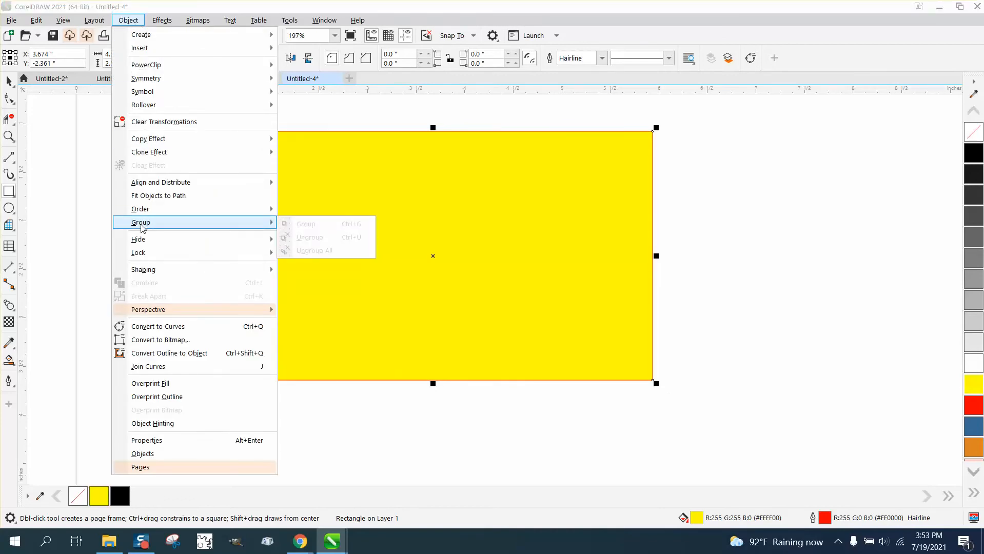
mouse_move(172, 209)
left_click(308, 224)
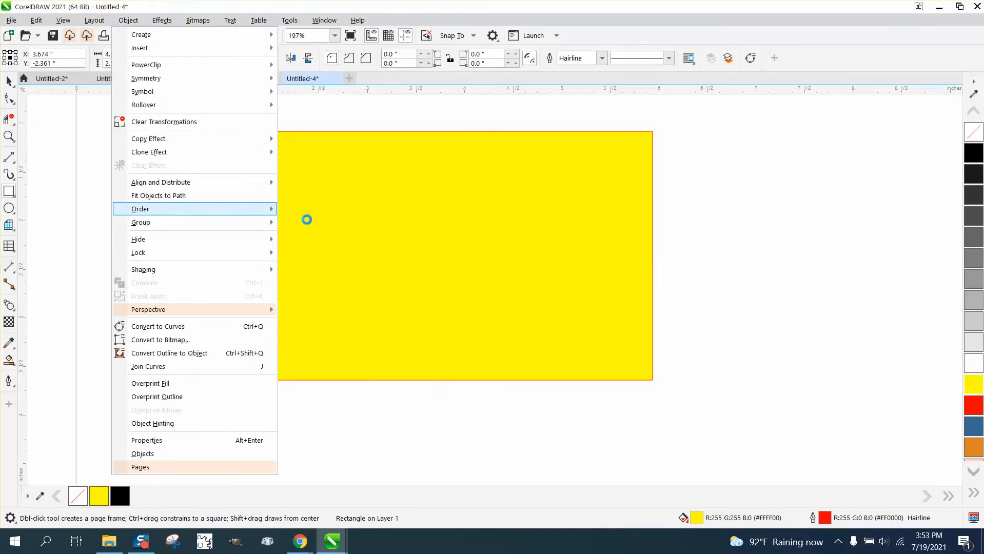
left_click(10, 81)
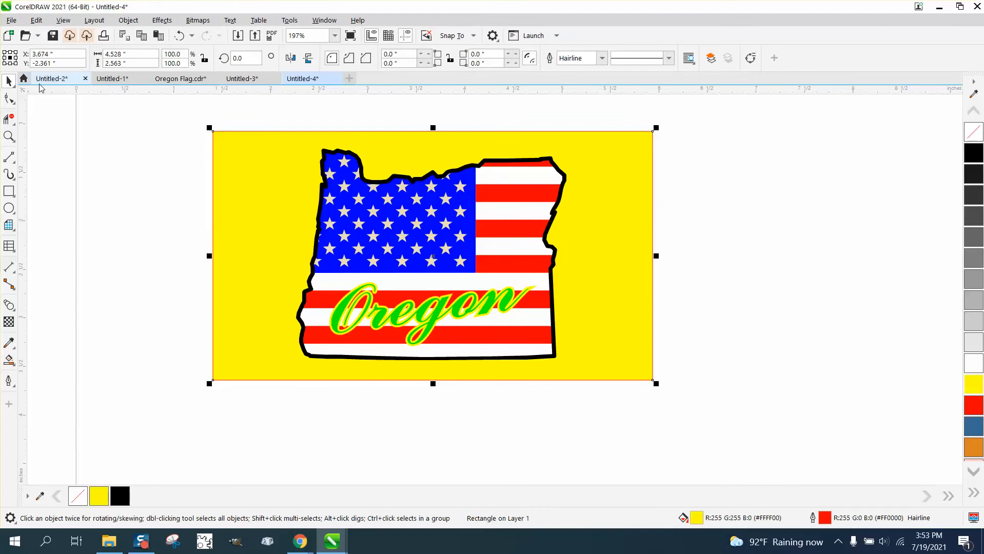
Step: Delete the yellow rectangle, then select the remaining Oregon artwork and view it as wireframe
left_click(225, 136)
key("Delete")
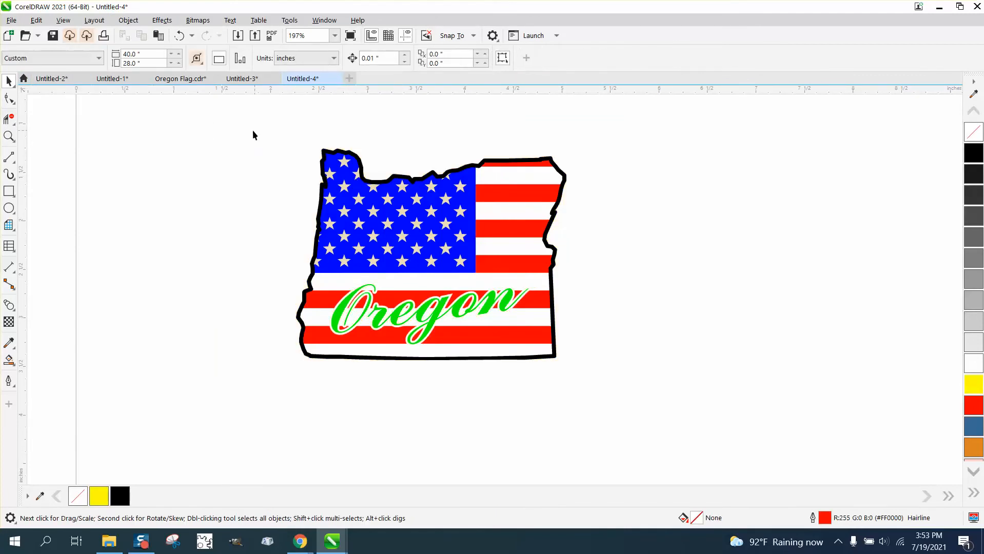
left_click_drag(253, 135, 602, 387)
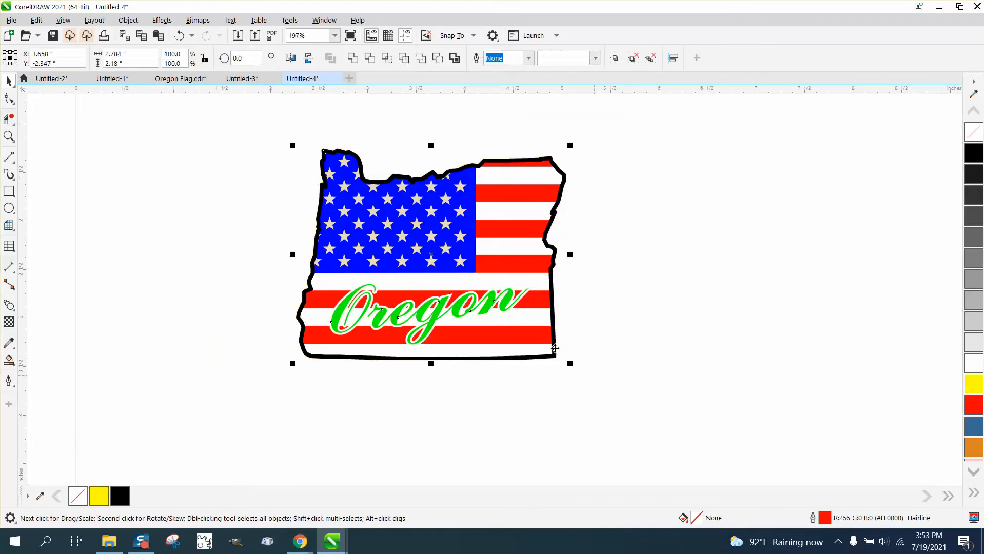
left_click(72, 23)
left_click(86, 37)
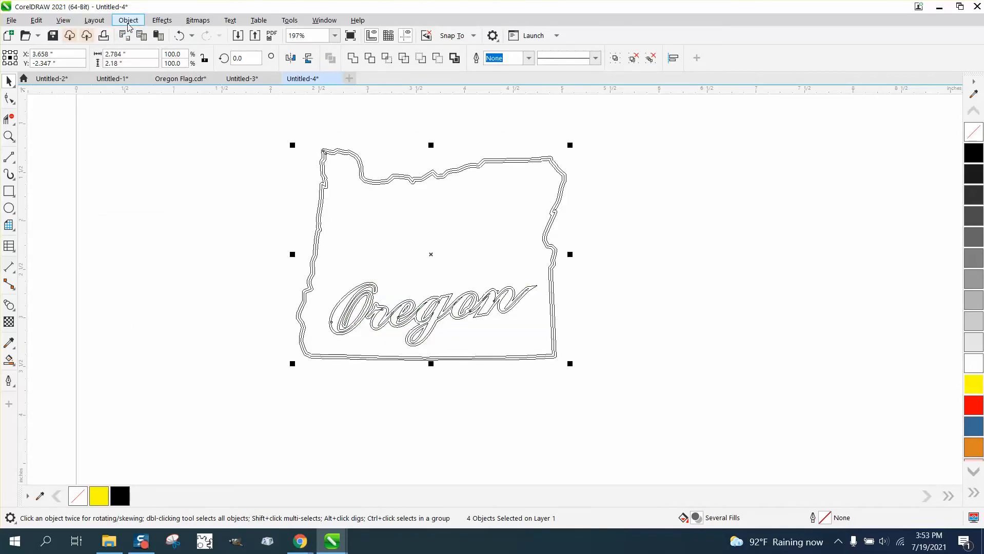
Step: Undo the rectangle deletion and switch from wireframe back to the full-colour view
left_click(181, 36)
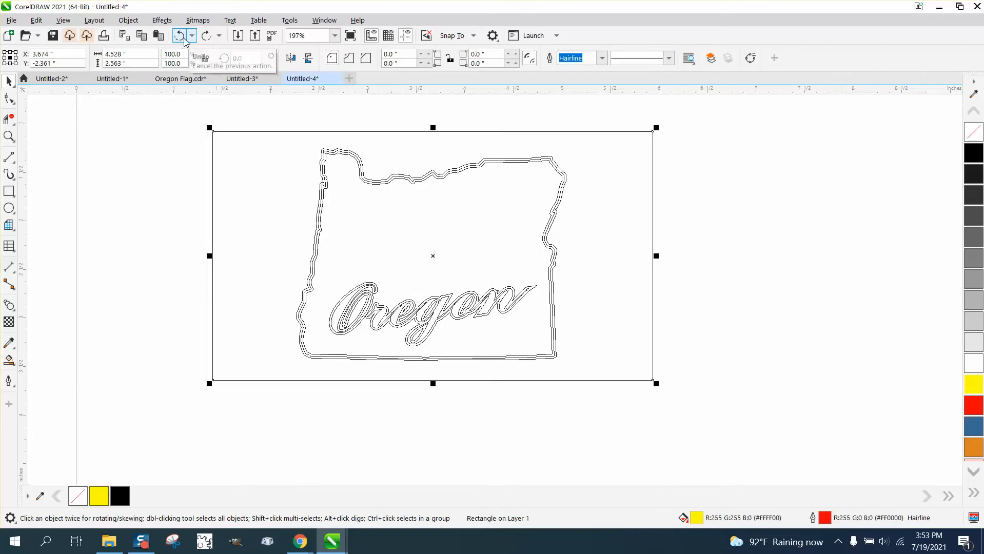
left_click(62, 23)
left_click(87, 59)
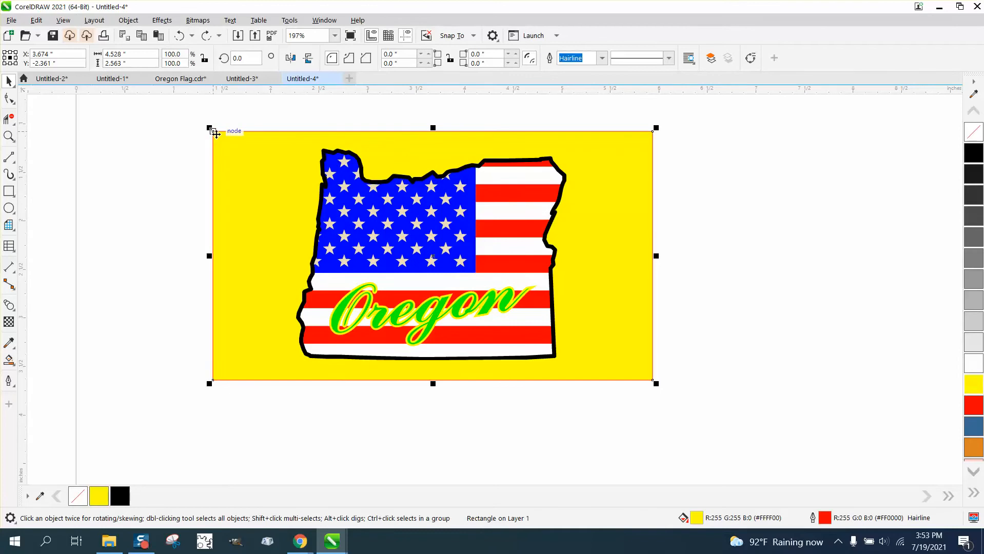
Step: Delete the yellow rectangle, and extract the flag from the Oregon-shaped PowerClip to a spot right of the outline
key("Delete")
left_click(328, 178)
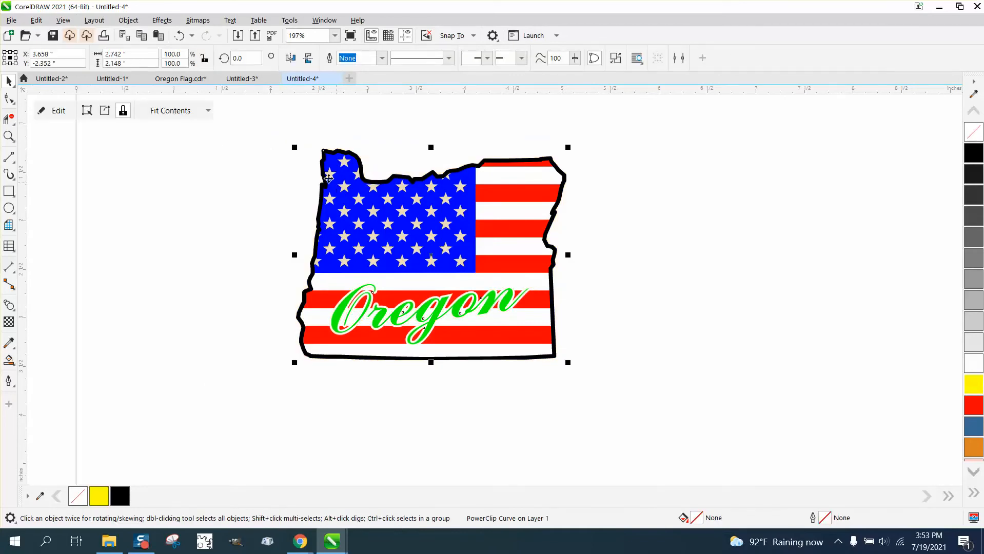
left_click(106, 112)
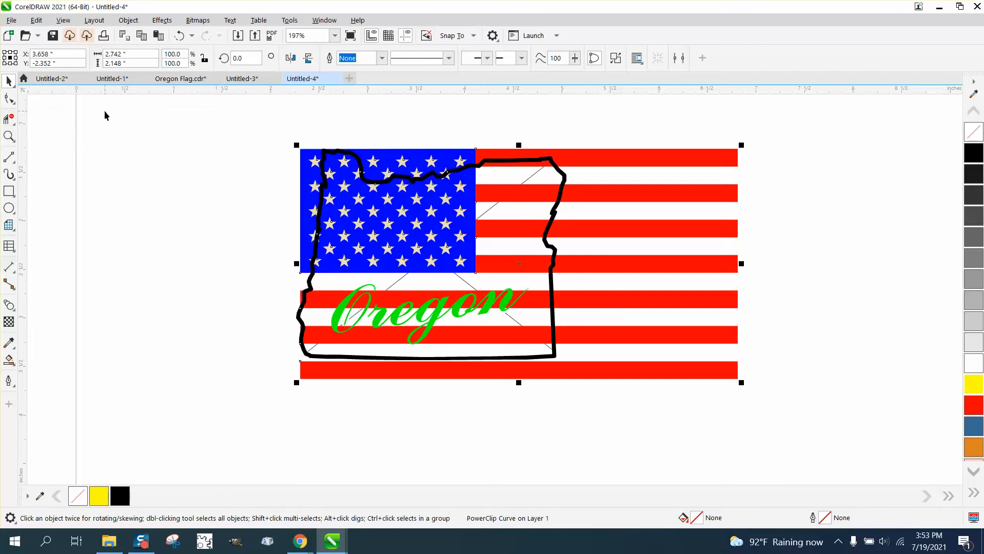
scroll(96, 113, "down", 2)
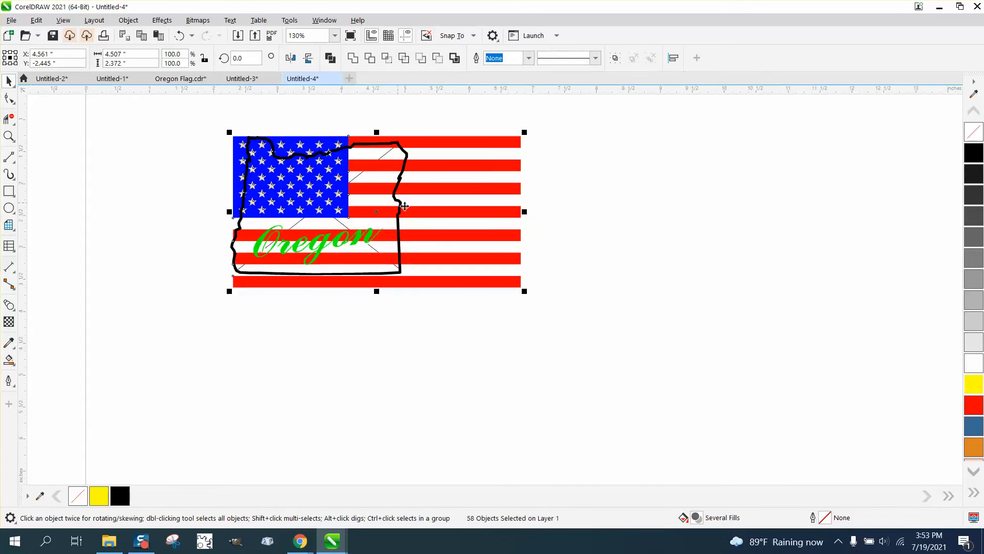
left_click_drag(448, 211, 762, 216)
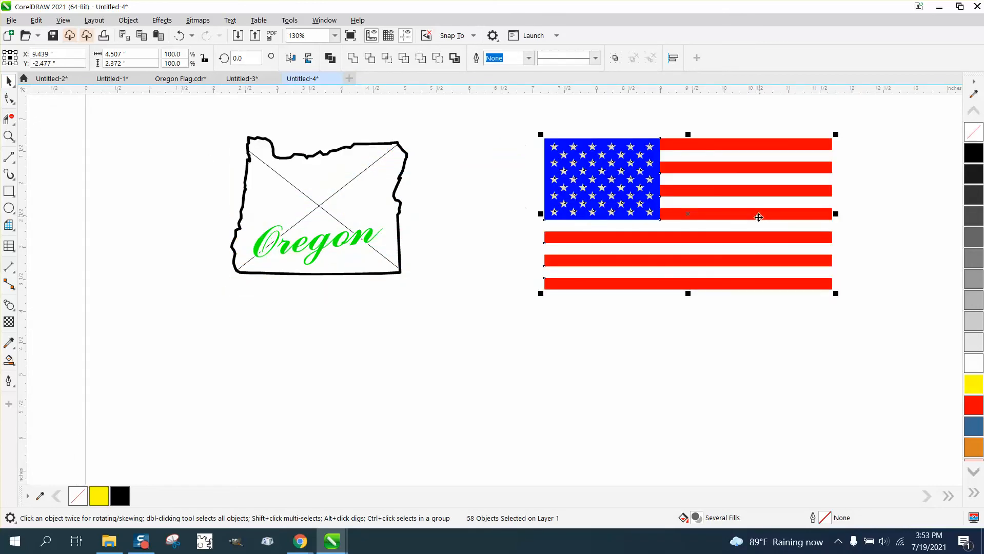
Step: Ungroup the Oregon outline and lettering, and delete the empty PowerClip frame
left_click(333, 194)
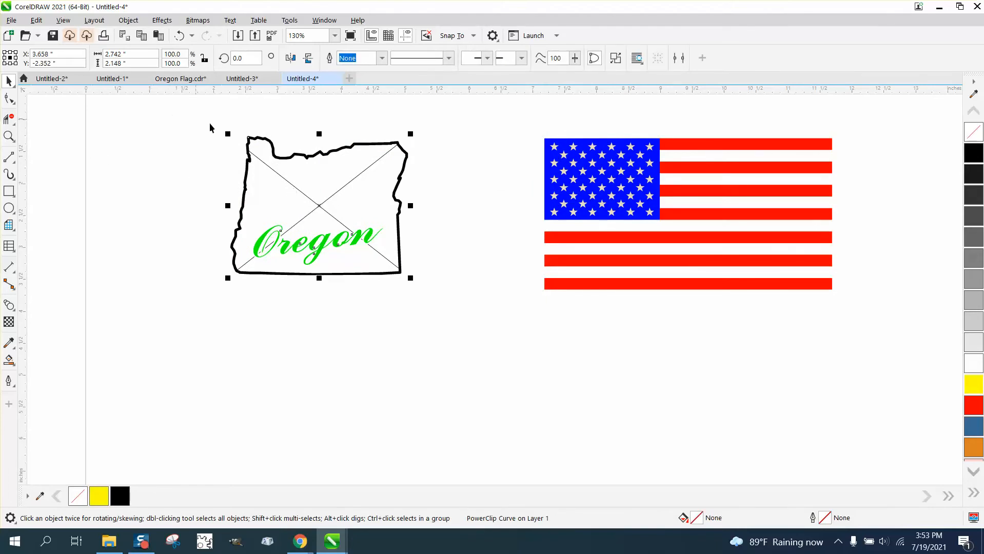
left_click_drag(187, 112, 452, 324)
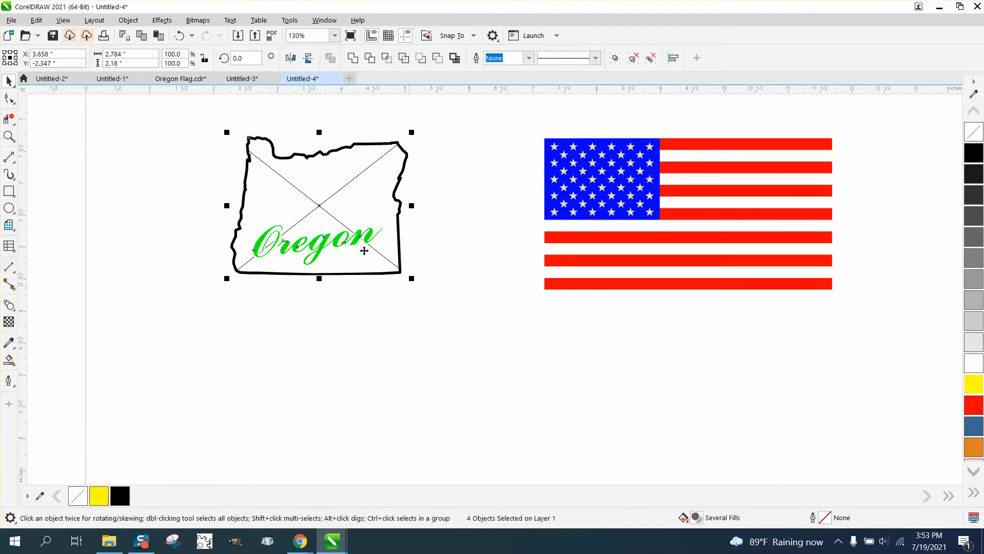
left_click(94, 21)
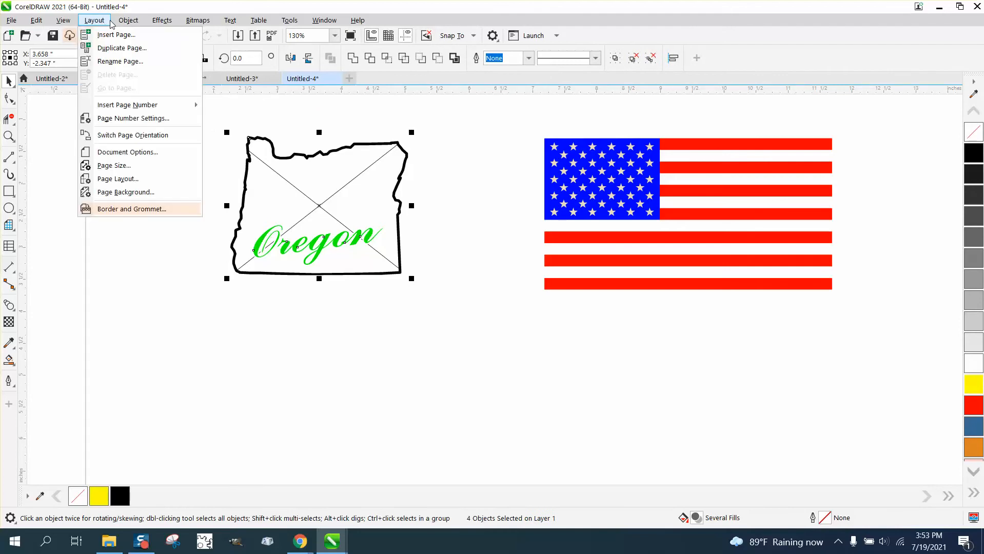
mouse_move(162, 230)
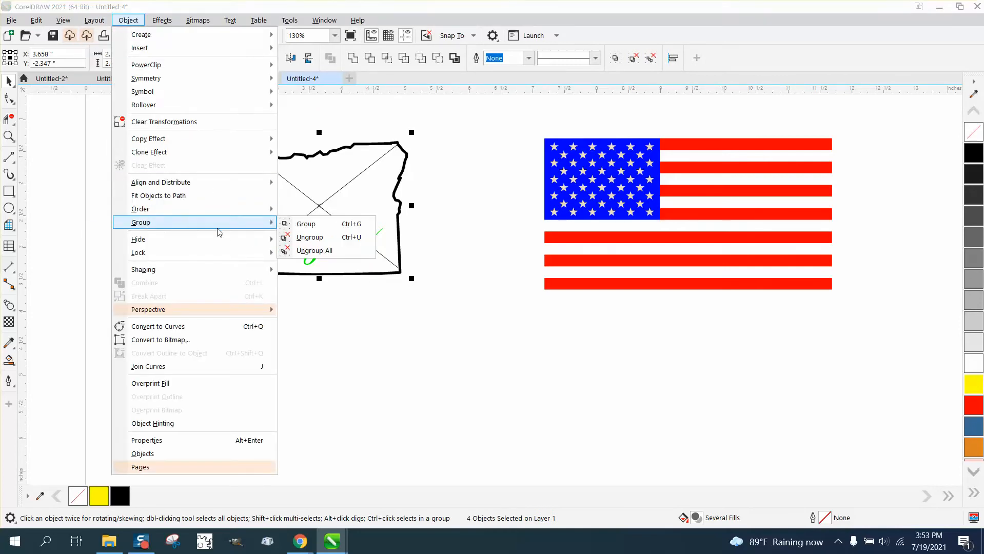
left_click(310, 237)
left_click(330, 247)
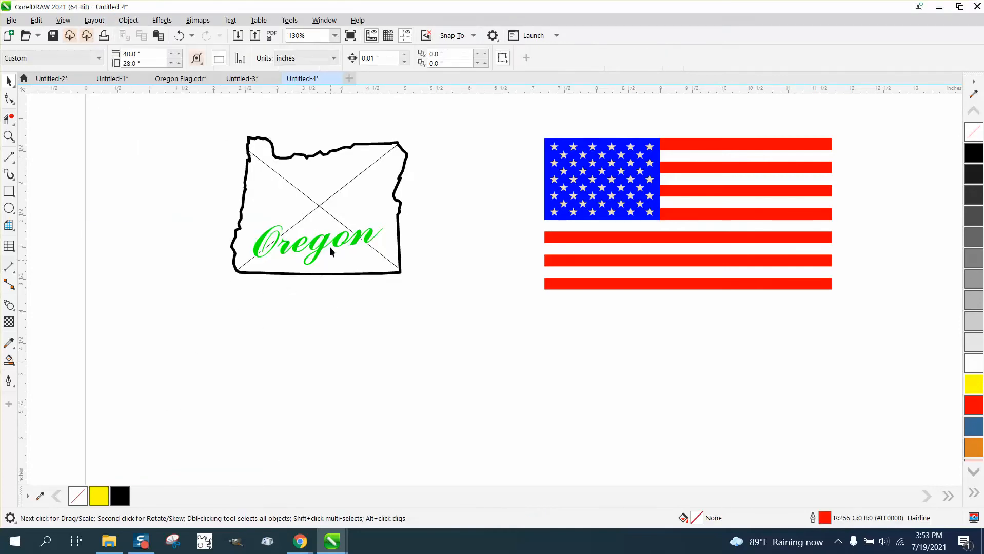
left_click(330, 214)
key("Escape")
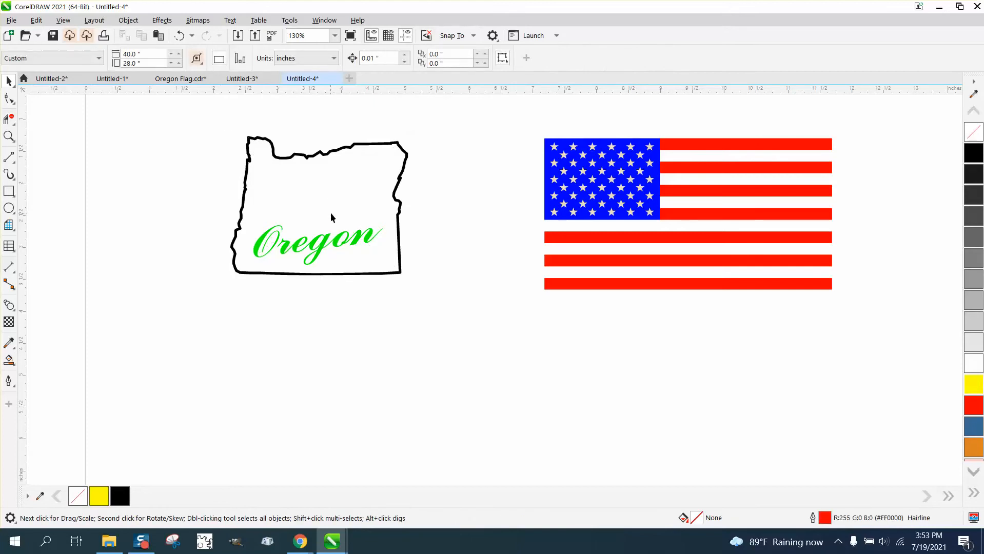
Step: Remove the fill from the black Oregon border and give it a black hairline outline
left_click(362, 144)
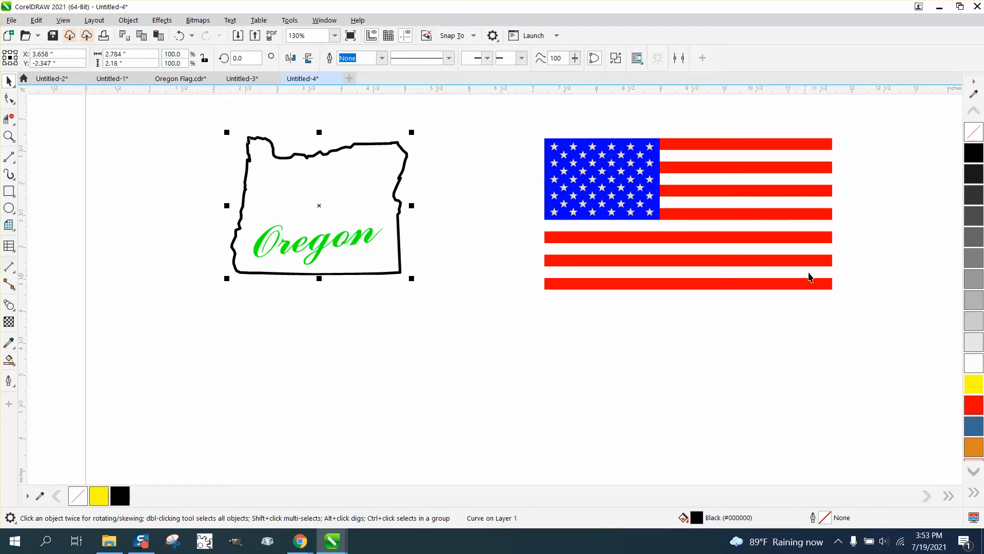
left_click(974, 134)
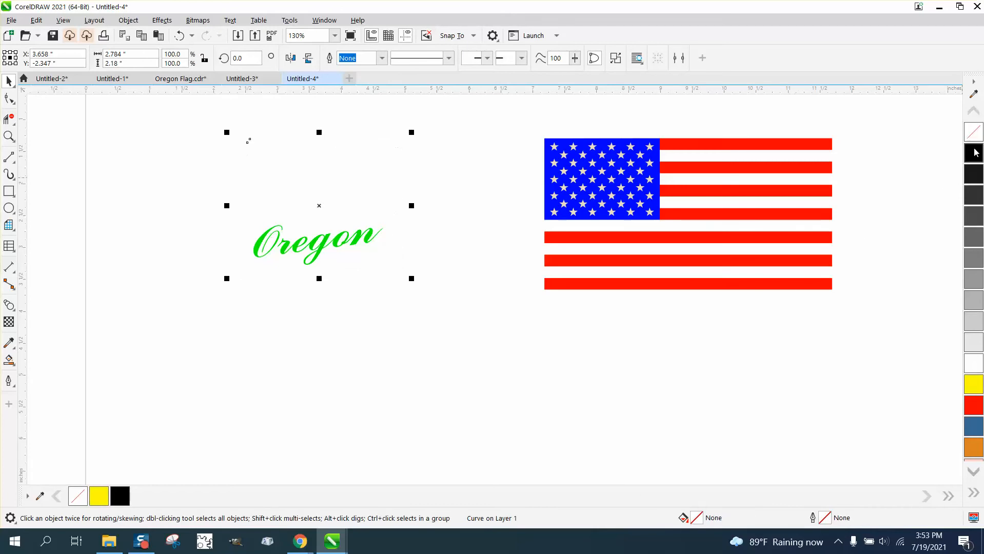
right_click(974, 154)
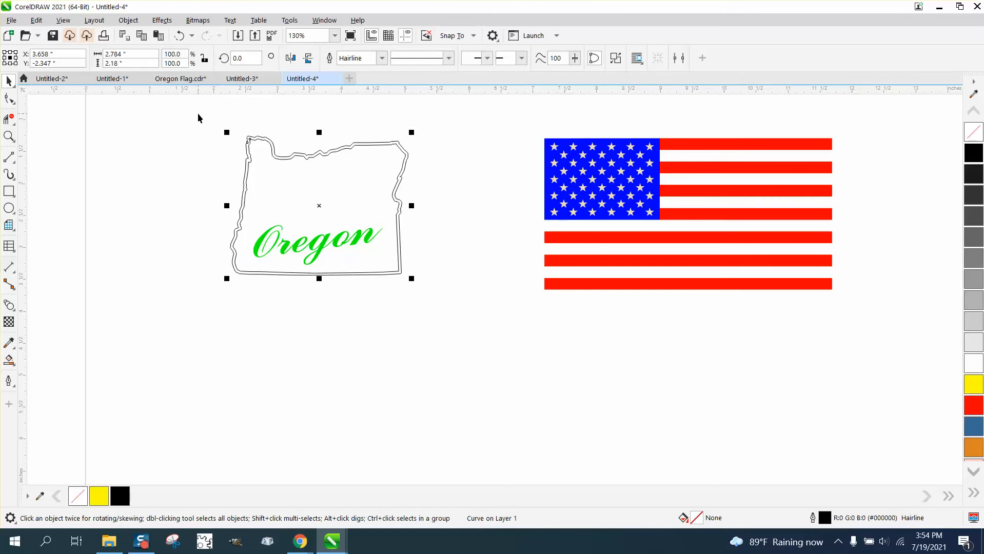
Step: Break the Oregon border curve apart into separate inner and outer outlines
left_click(129, 20)
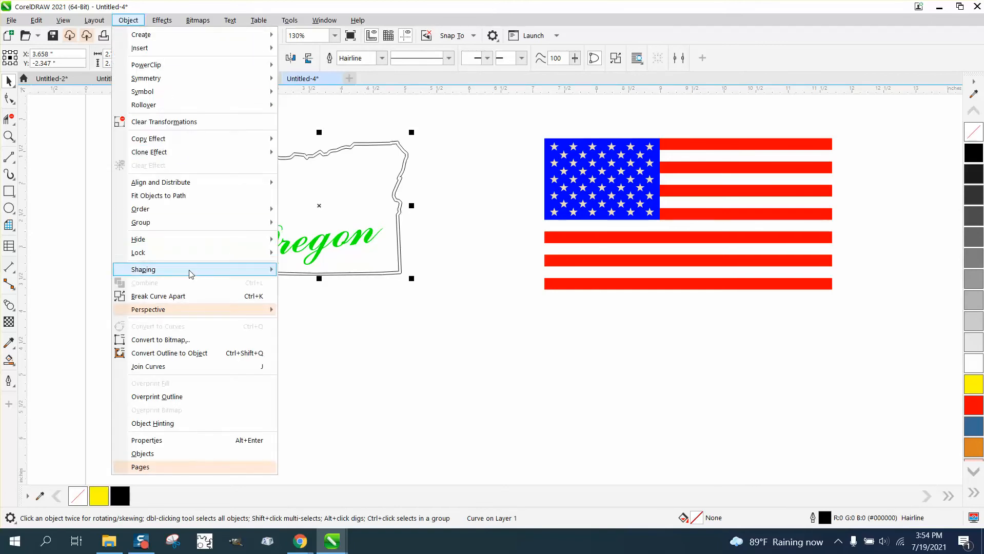
left_click(187, 296)
left_click(174, 292)
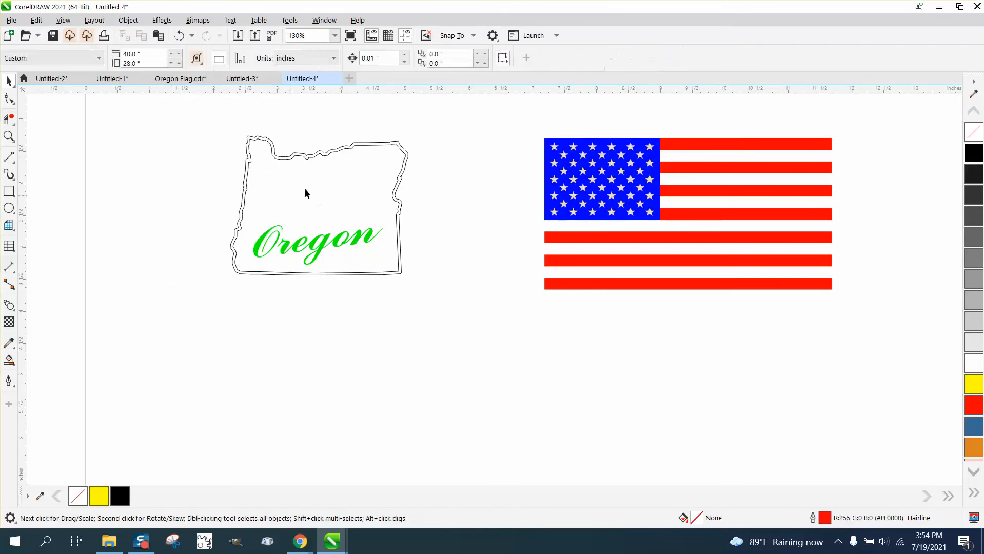
left_click(343, 150)
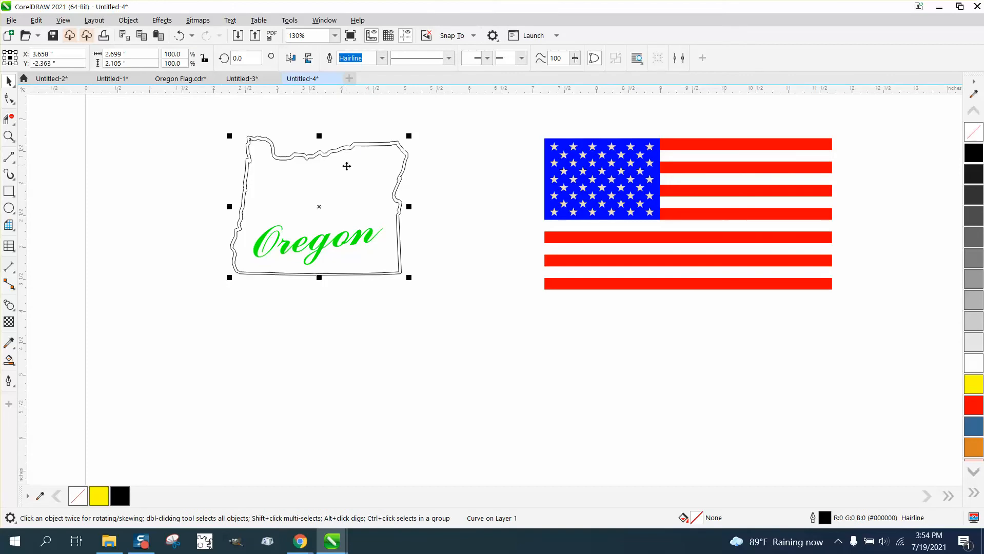
left_click(451, 169)
Step: Set the nudge distance to 3 inches and nudge the inner Oregon outline down once
left_click_drag(383, 59, 349, 58)
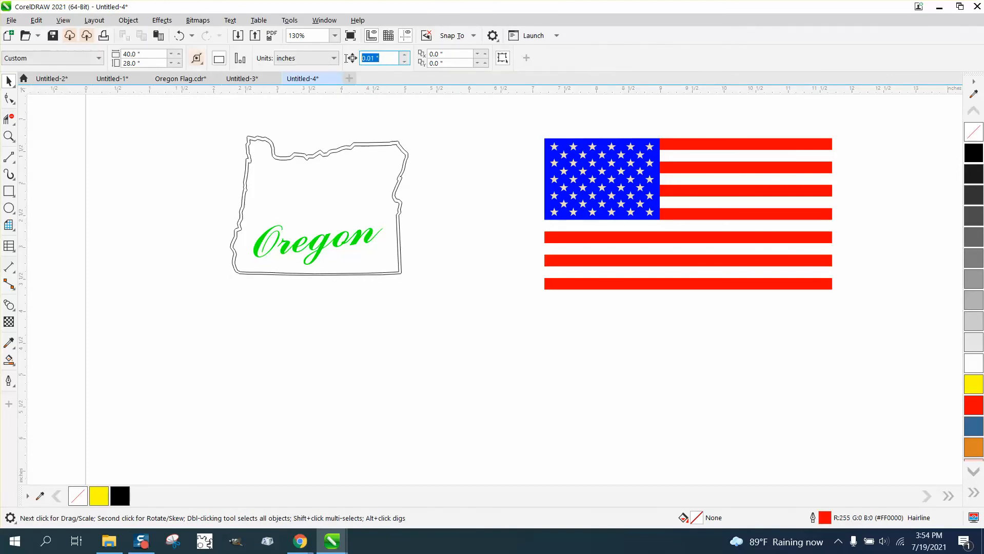
type("3")
key("Return")
left_click(375, 147)
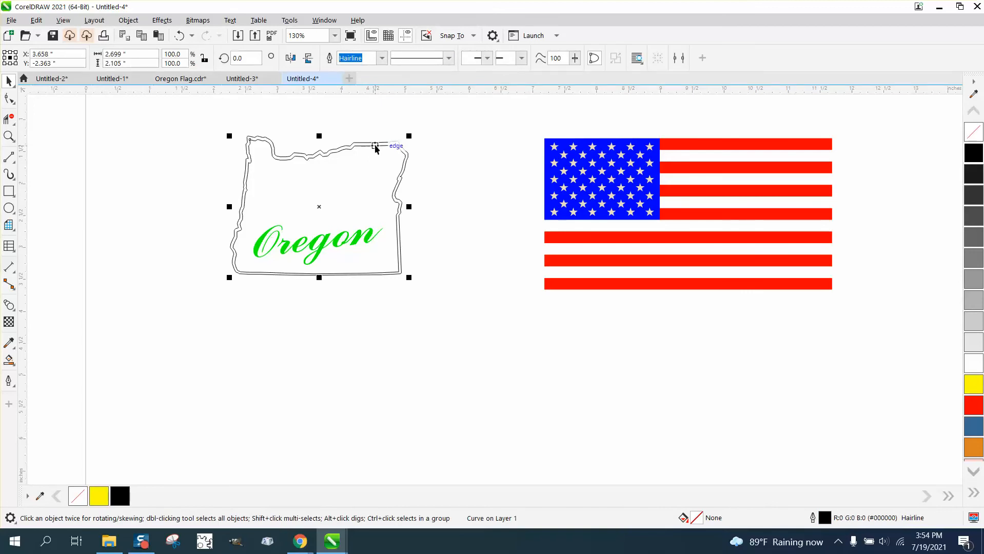
key("Down")
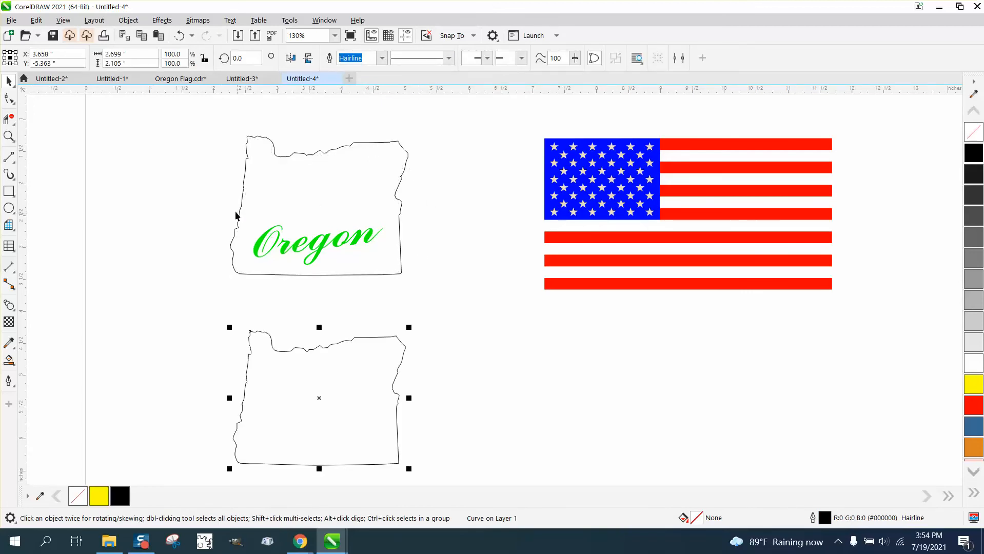
Step: Move the green Oregon lettering 3 inches down into the lower outline, and place a duplicate 6 inches to its right
left_click_drag(224, 211, 444, 276)
key("Down")
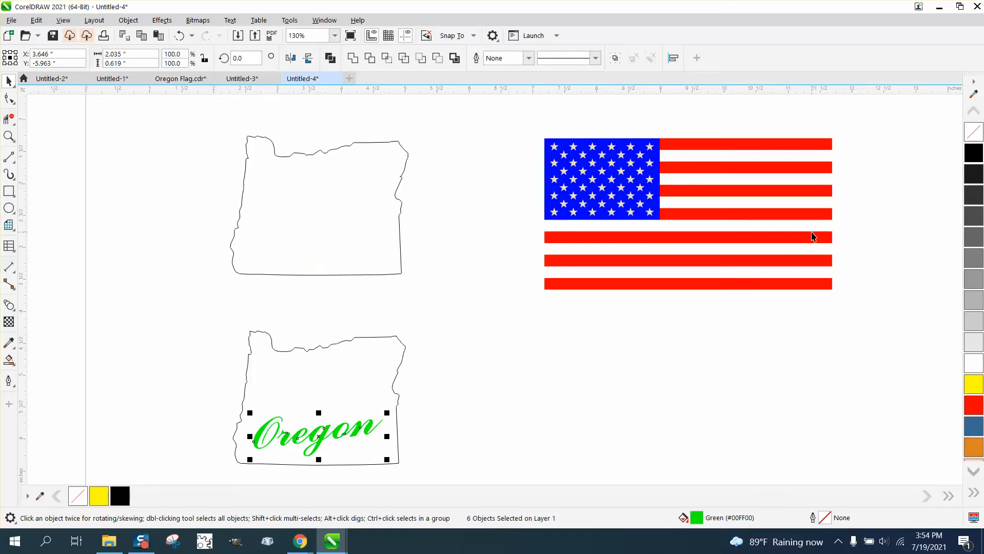
key("KP_Add")
key("Right")
key("Right")
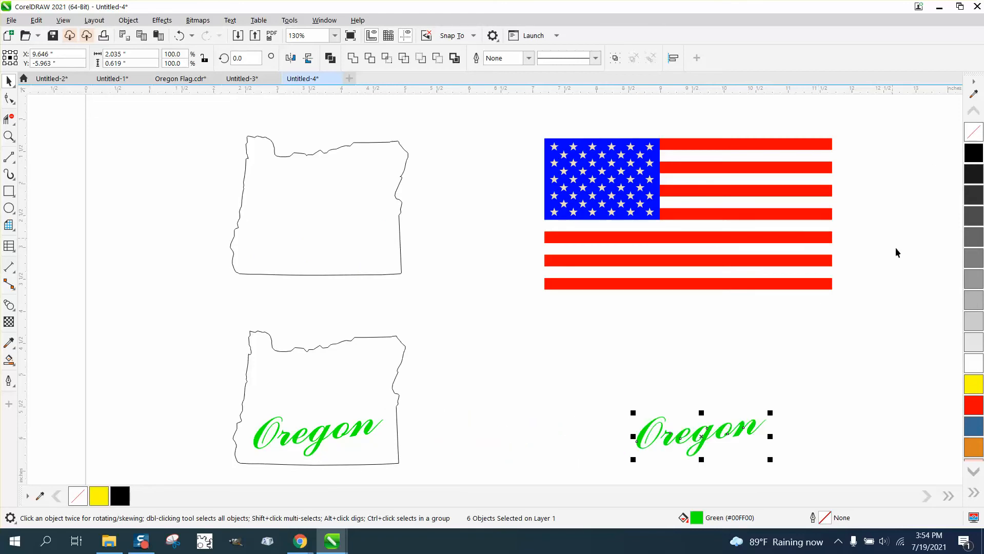
Step: Remove the green fill from the lettering inside the lower outline and give it a black hairline outline
left_click_drag(194, 405, 423, 456)
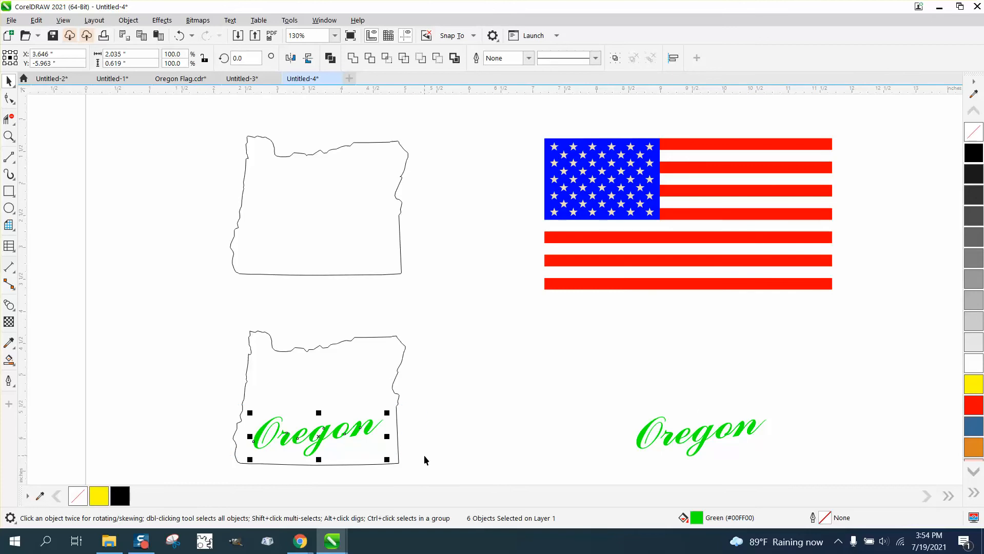
left_click(975, 138)
right_click(975, 154)
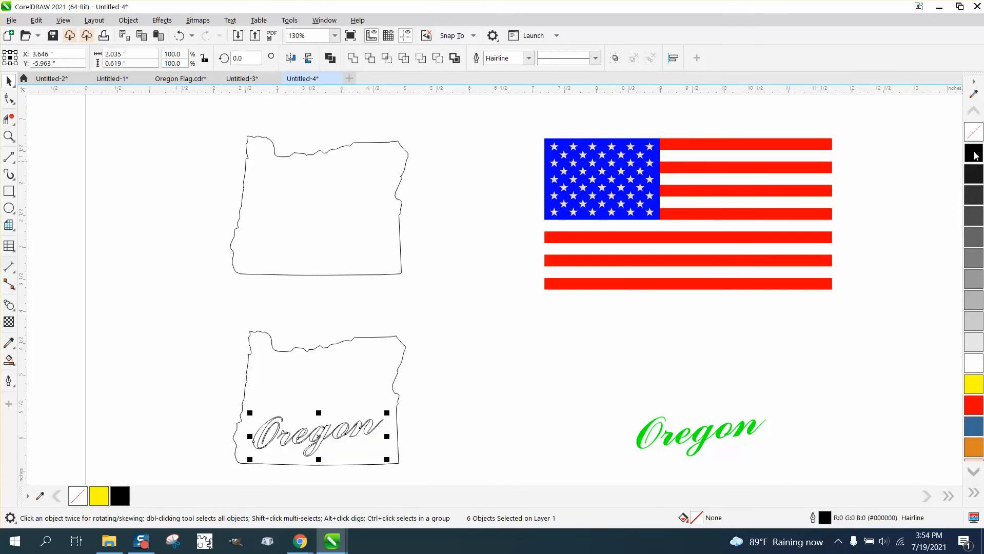
Step: Examine the outlined lettering up close where neighbouring letters overlap, especially around the g, o and n
left_click(9, 136)
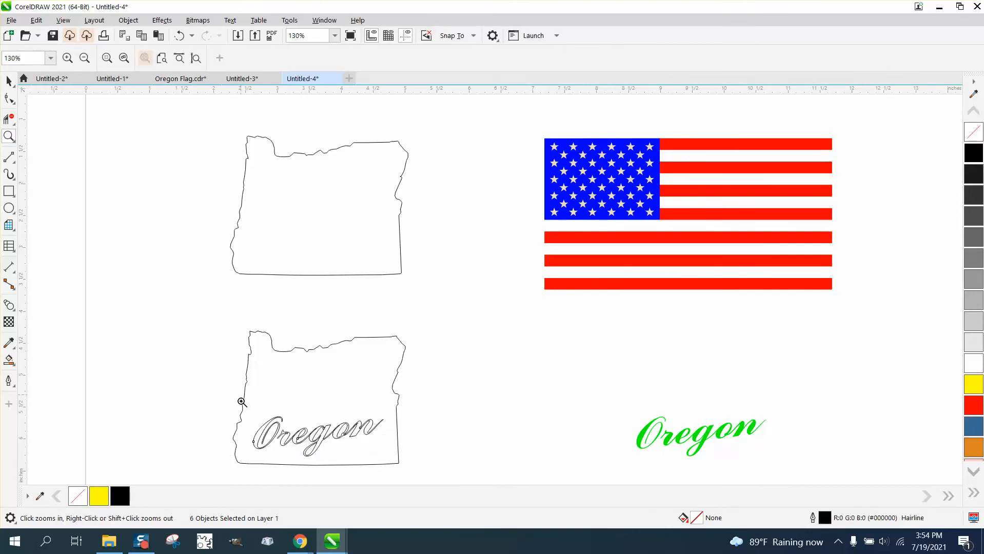
left_click_drag(242, 402, 394, 468)
scroll(453, 215, "down", 1)
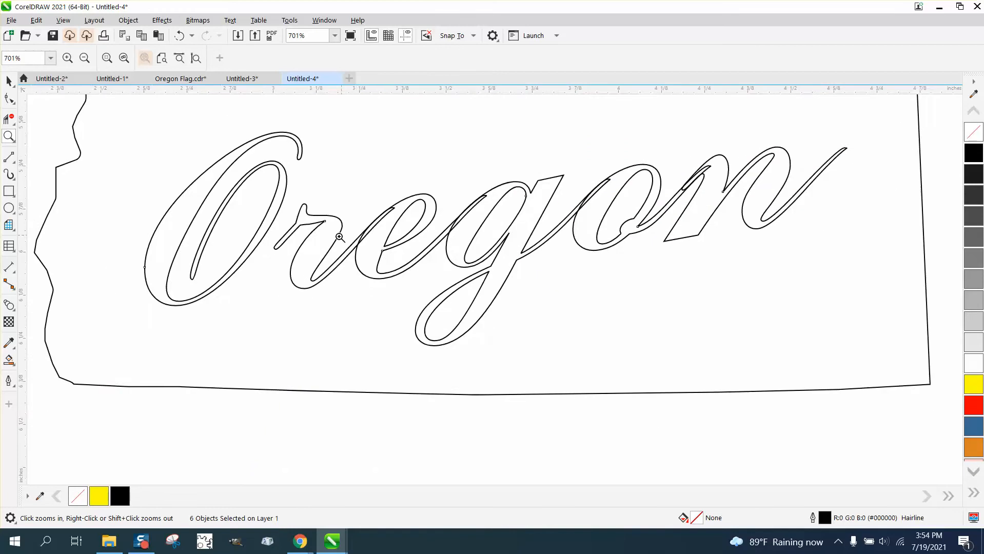
scroll(328, 244, "down", 1)
left_click(9, 82)
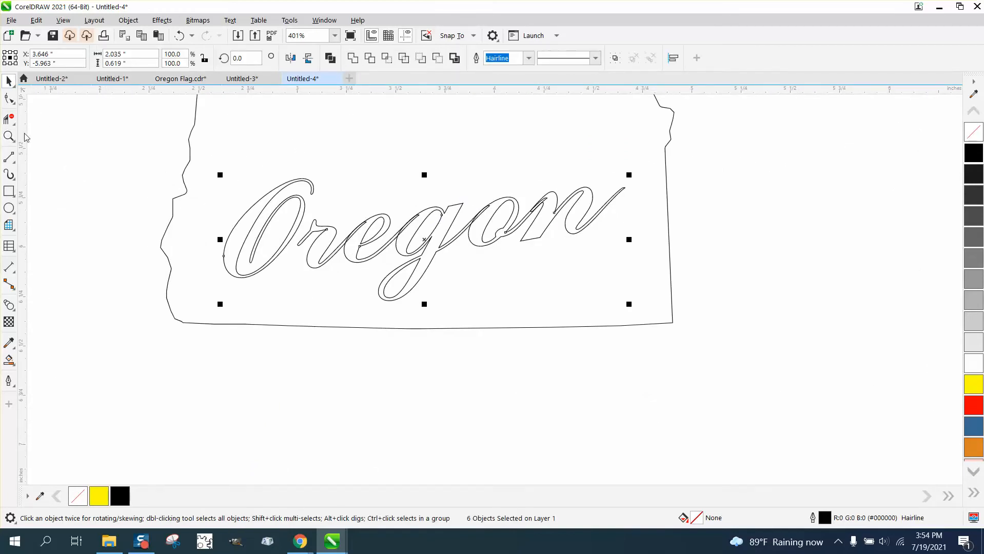
left_click(9, 137)
left_click_drag(392, 194, 600, 286)
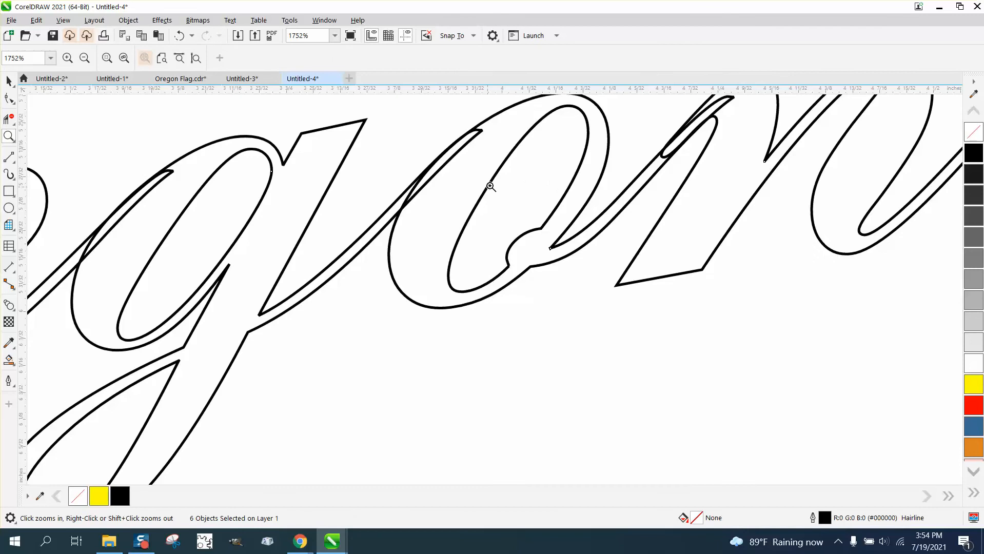
Step: Weld the six overlapping outlined Oregon letters inside the lower state outline into one continuous curve
scroll(207, 199, "down", 2)
left_click(9, 82)
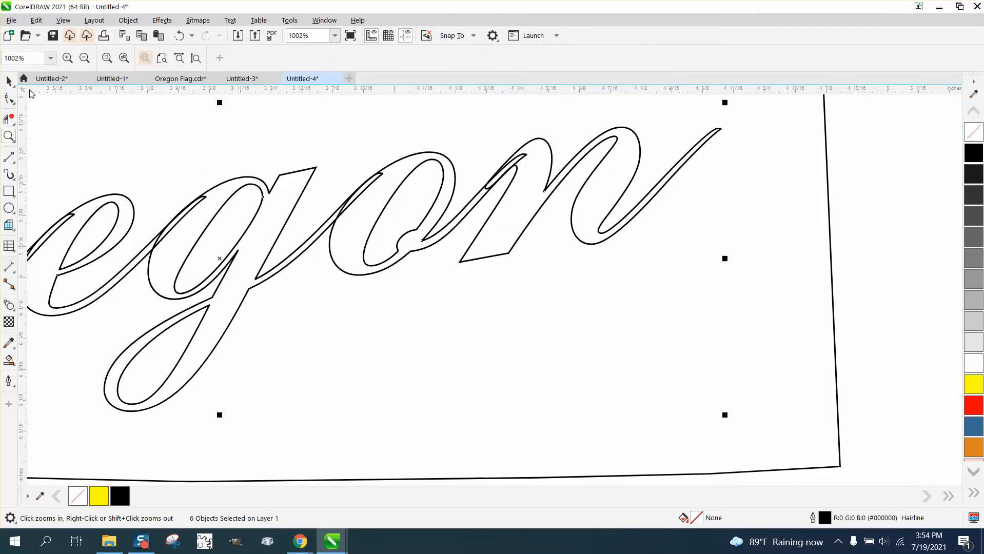
left_click(353, 58)
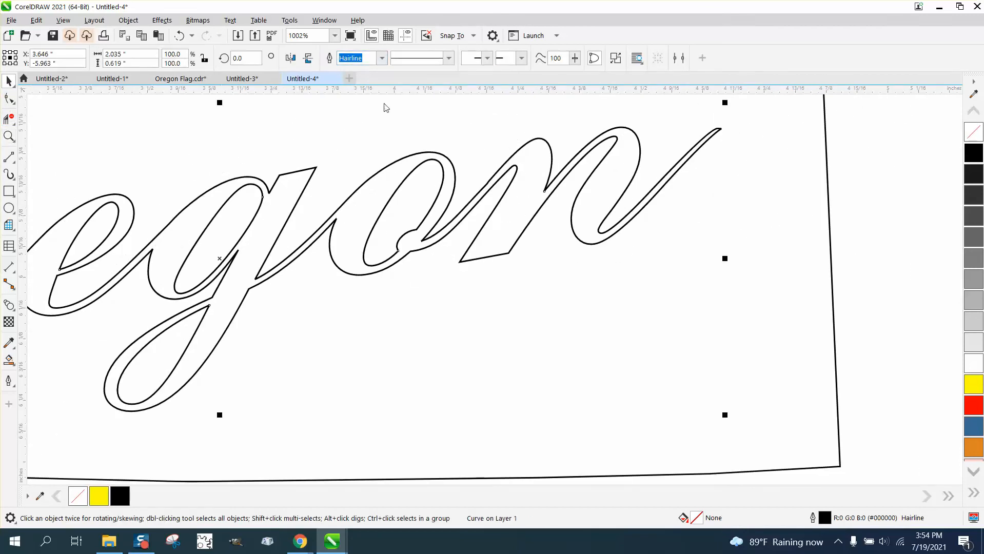
scroll(414, 357, "down", 2)
scroll(789, 353, "down", 4)
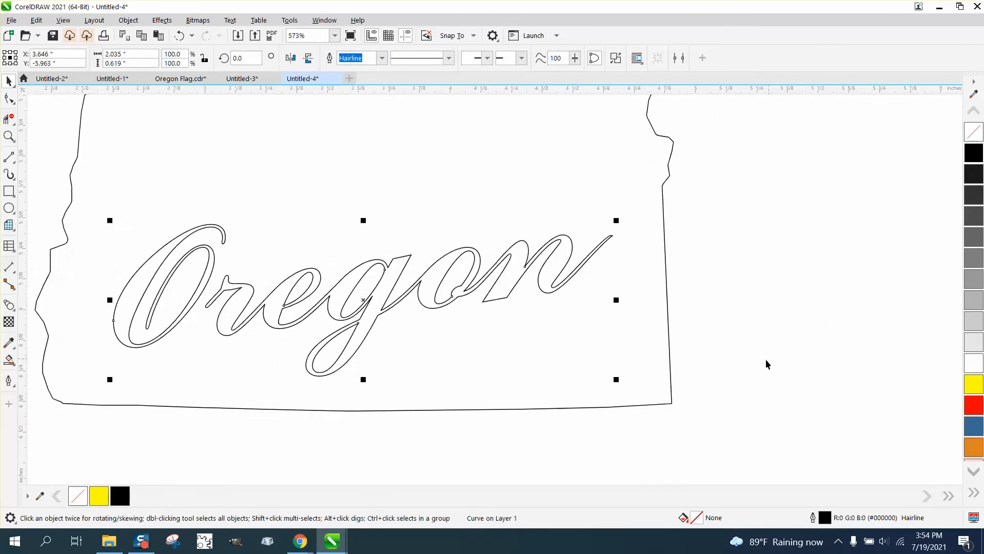
scroll(508, 329, "down", 3)
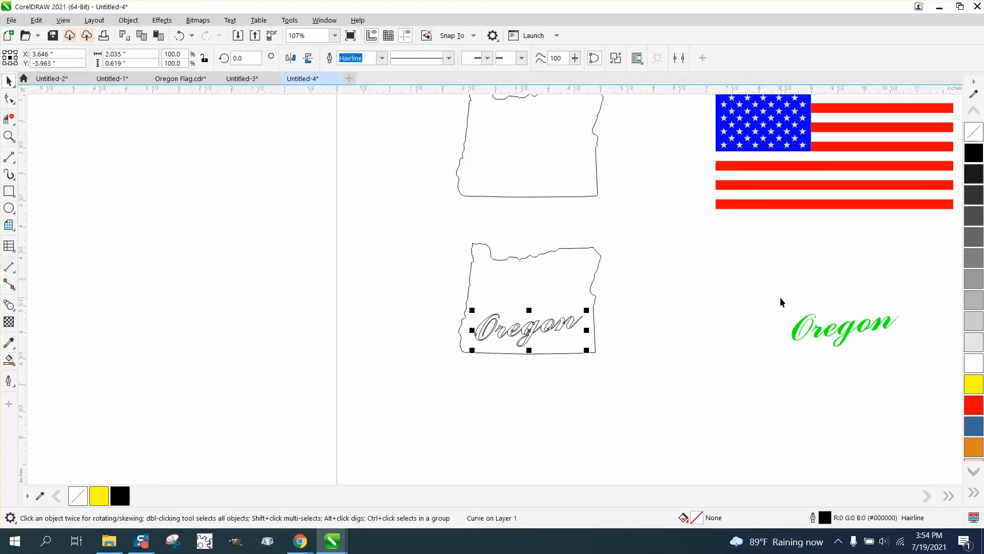
Step: Move the green Oregon lettering 6 inches left over the welded outline, and return it to its place
left_click_drag(783, 298, 914, 367)
key("Left")
key("Left")
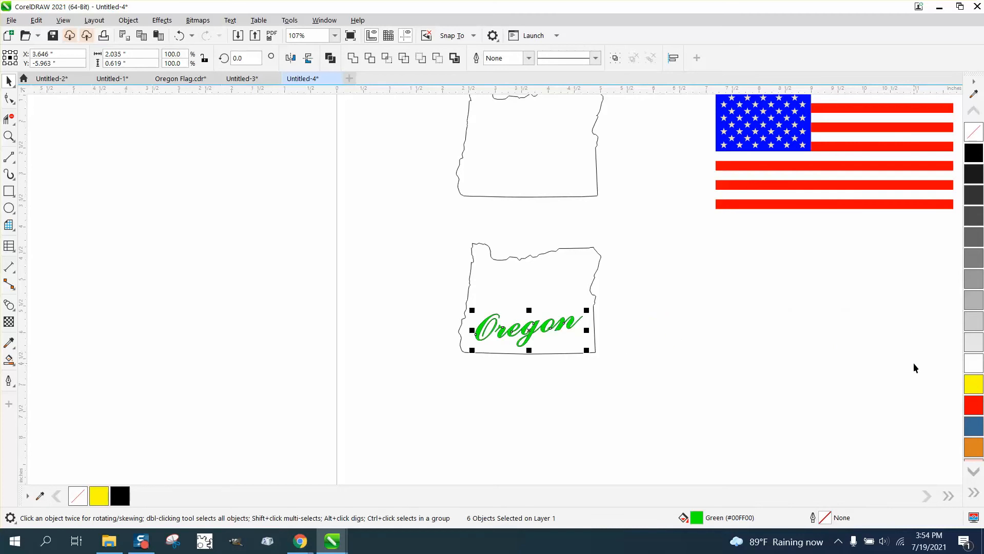
key("Right")
key("Right")
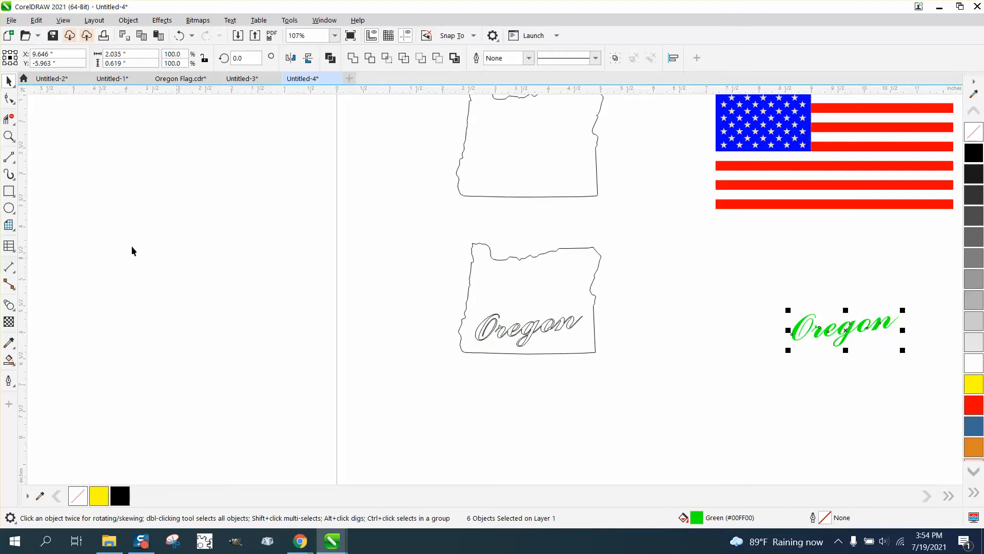
Step: Select the welded Oregon lettering inside the lower state outline and open the Contour effect settings
left_click(8, 136)
left_click_drag(430, 290, 671, 372)
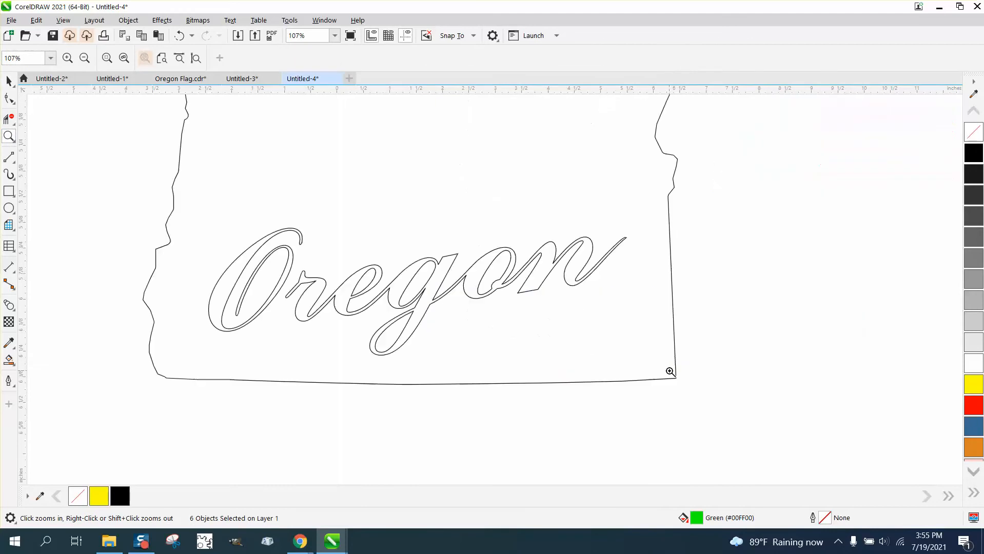
left_click(9, 81)
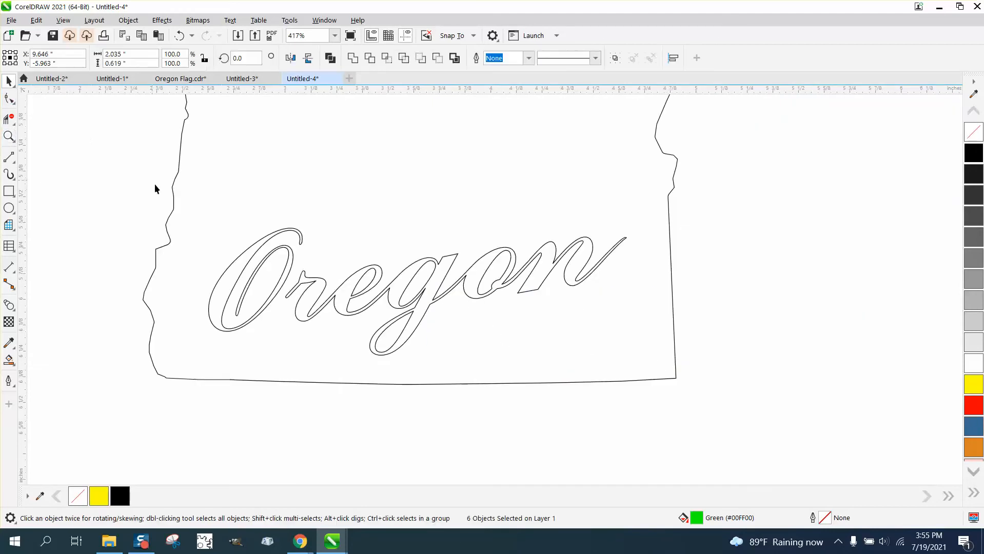
left_click_drag(169, 260, 669, 379)
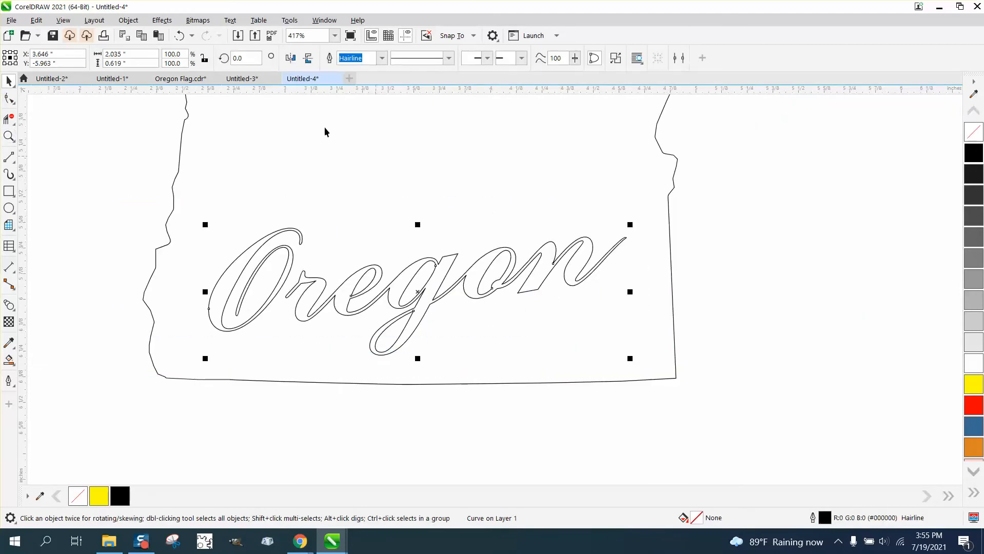
left_click(129, 20)
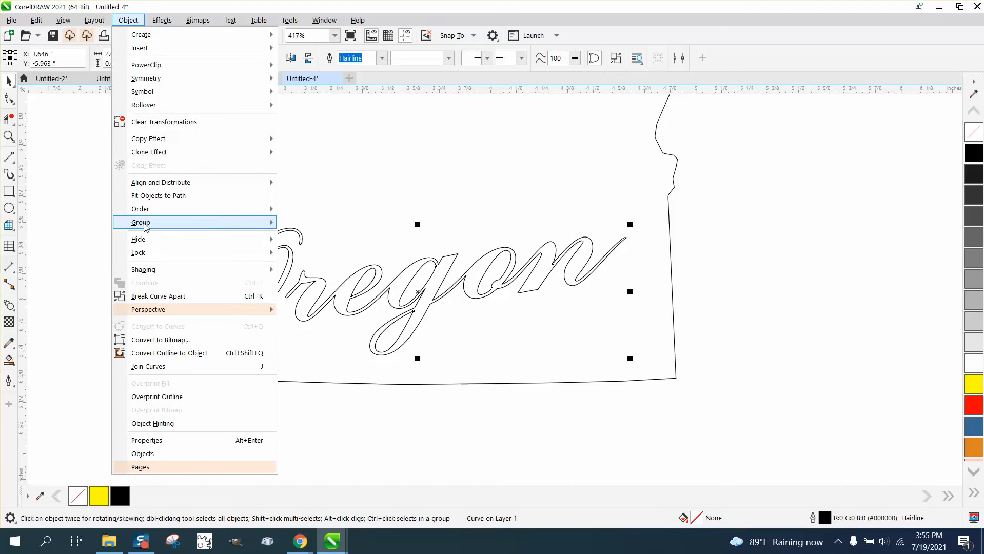
mouse_move(146, 220)
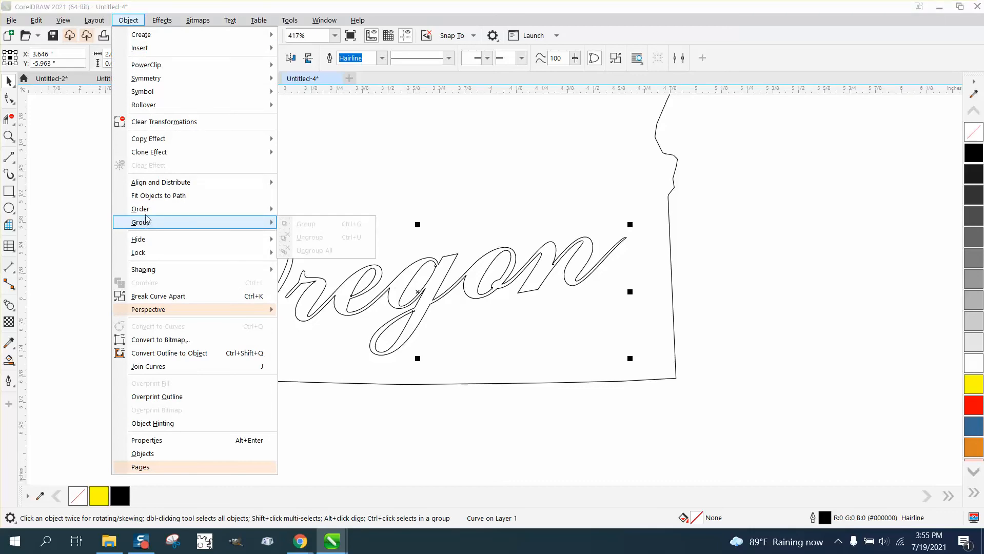
mouse_move(162, 21)
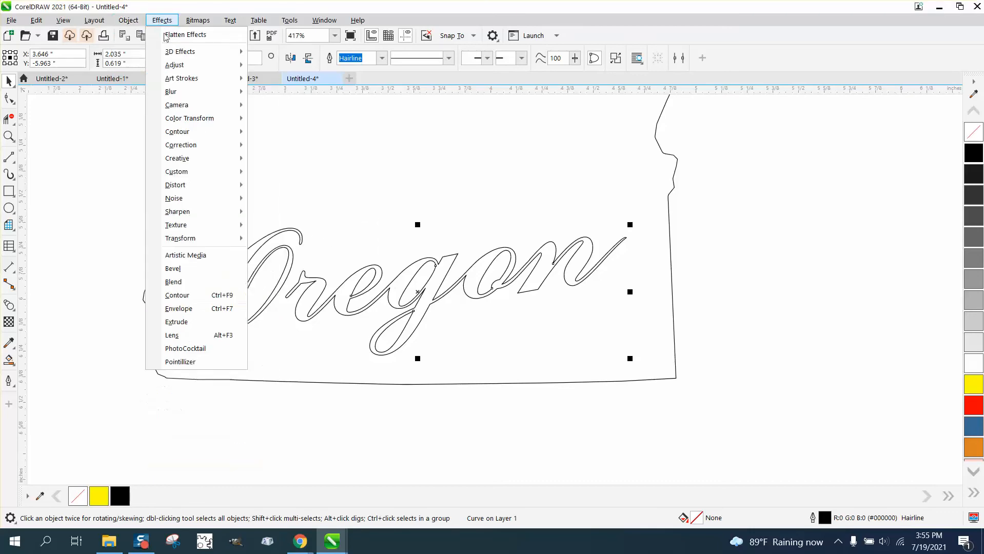
left_click(180, 295)
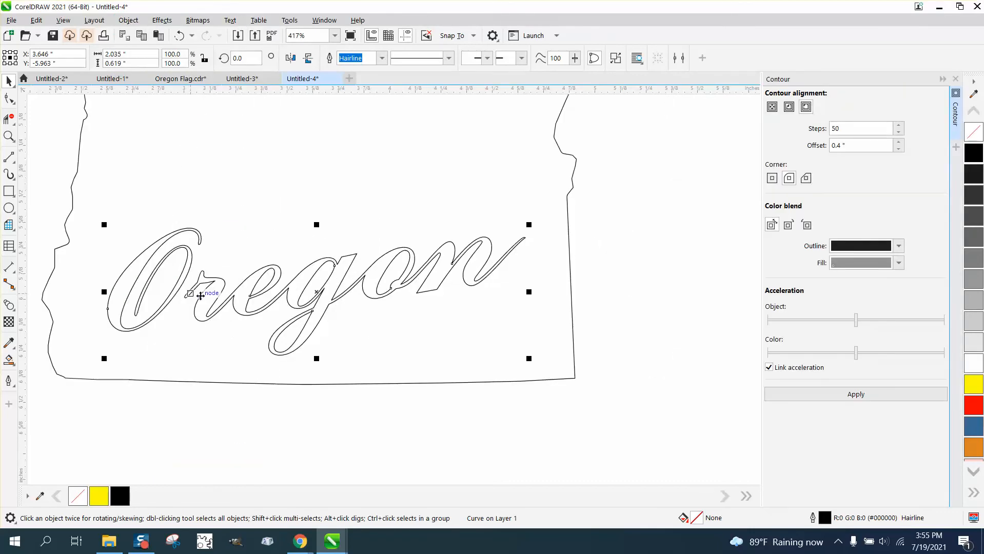
Step: Configure the lettering's contour as an outside contour with 1 step
left_click(807, 107)
left_click_drag(857, 132, 810, 128)
type("1")
key("Tab")
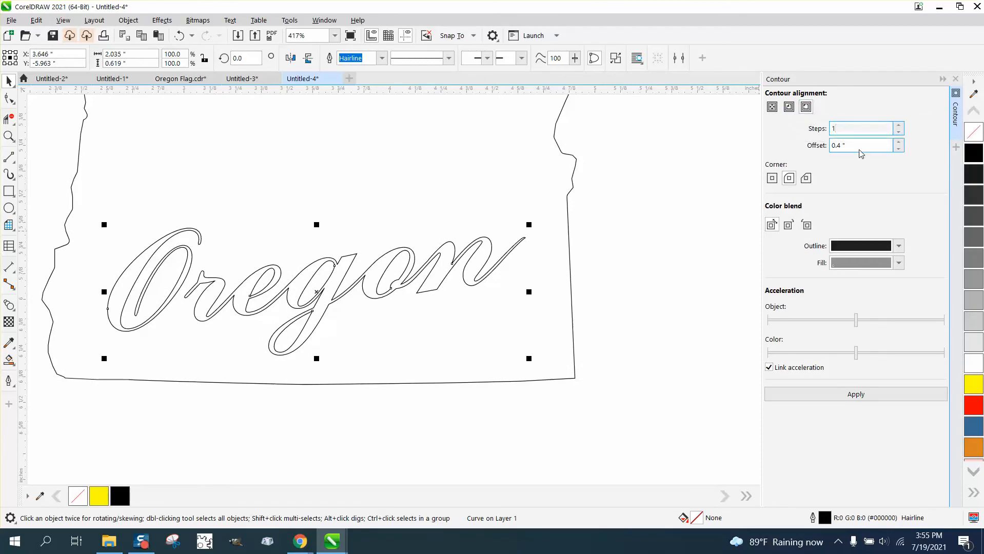
Step: Try the contour on the welded lettering with a 0.1 inch offset, and undo it
type(".")
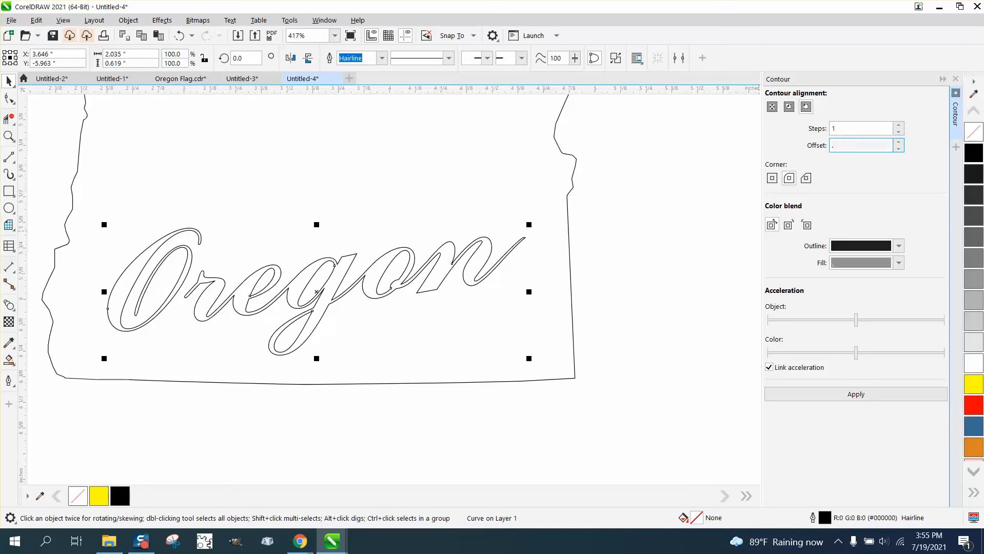
type("1")
left_click(856, 394)
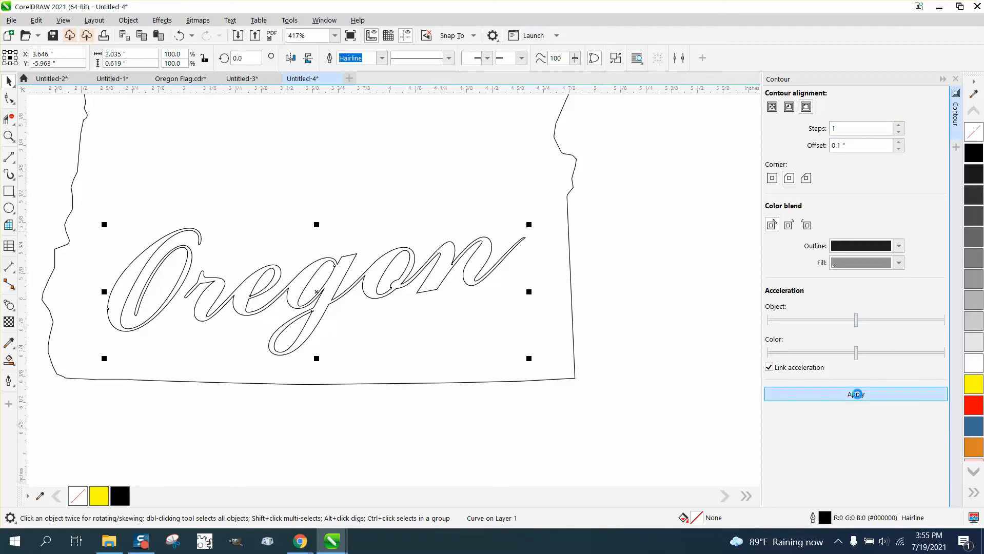
left_click(179, 36)
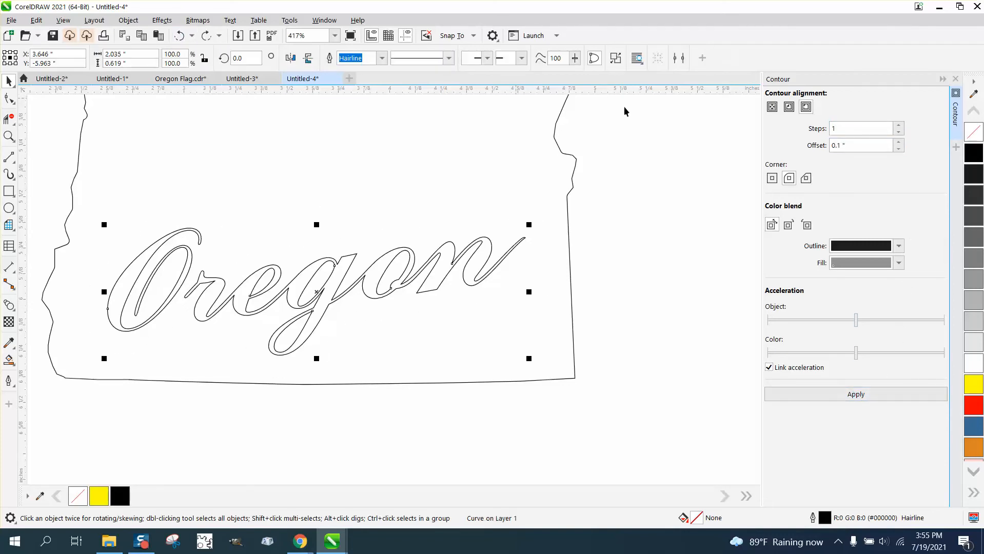
Step: Try a 0.01 inch outside contour around the welded lettering, and undo it
left_click_drag(857, 144, 774, 147)
type(".0")
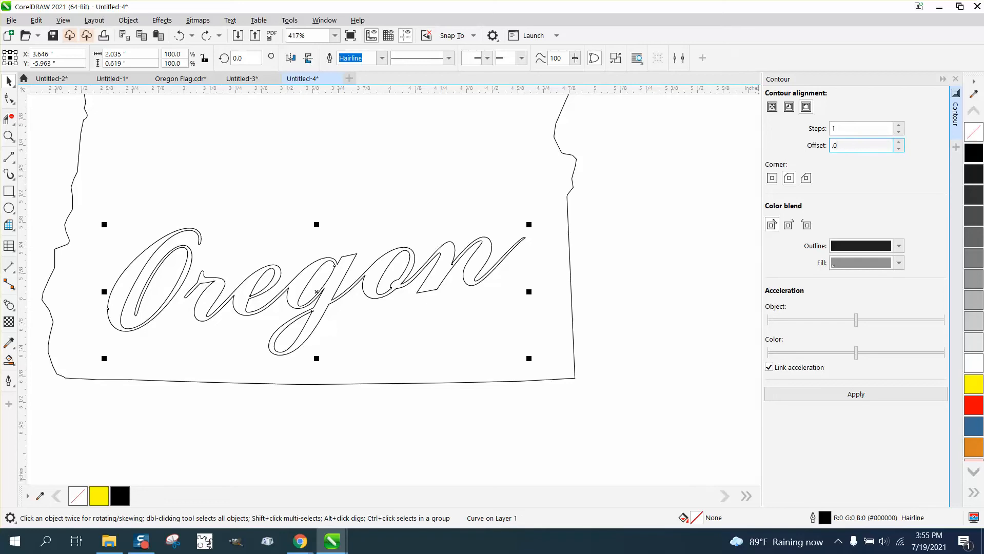
type("1")
left_click(861, 394)
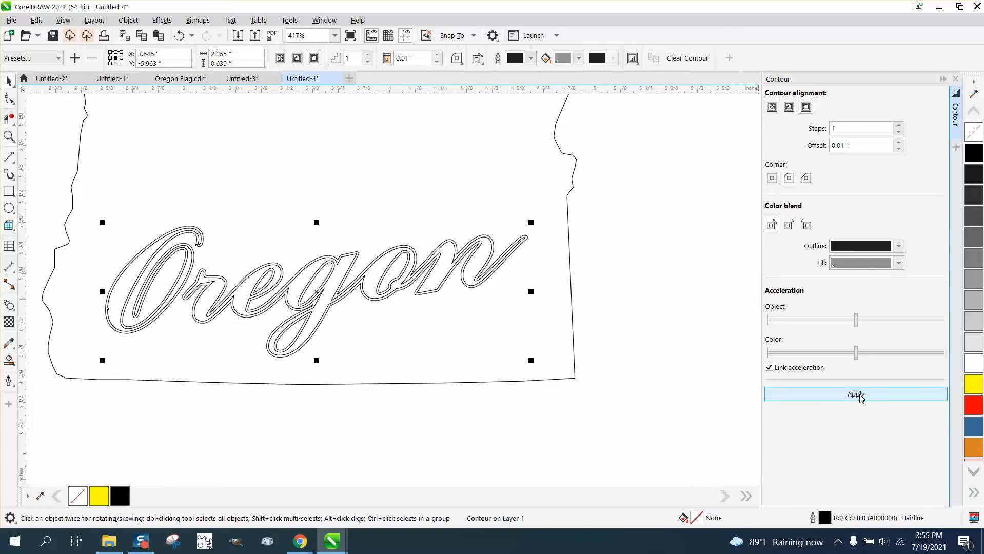
left_click(180, 34)
Step: Try a 0.03 inch outside contour around the welded lettering, and undo it
left_click_drag(851, 145, 825, 148)
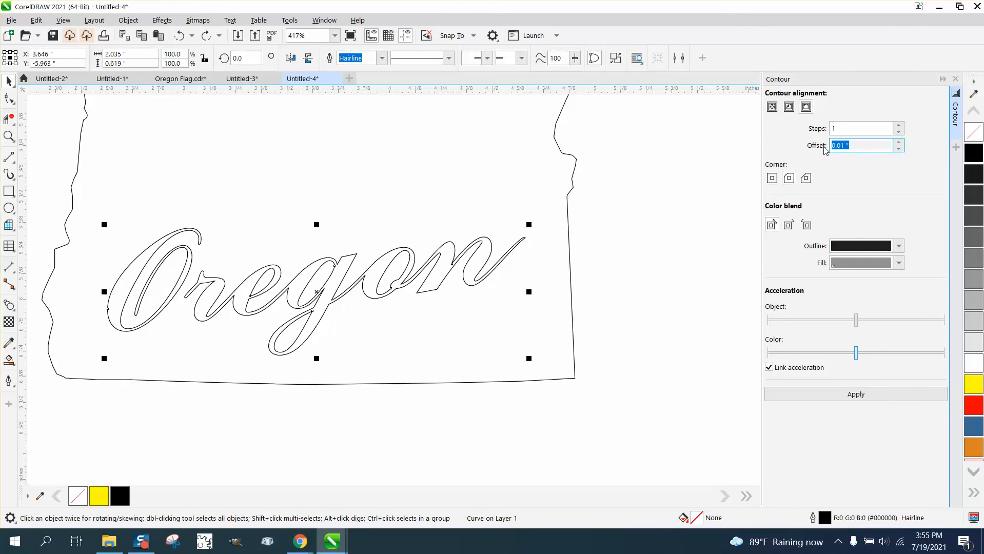
type(".03")
left_click(867, 394)
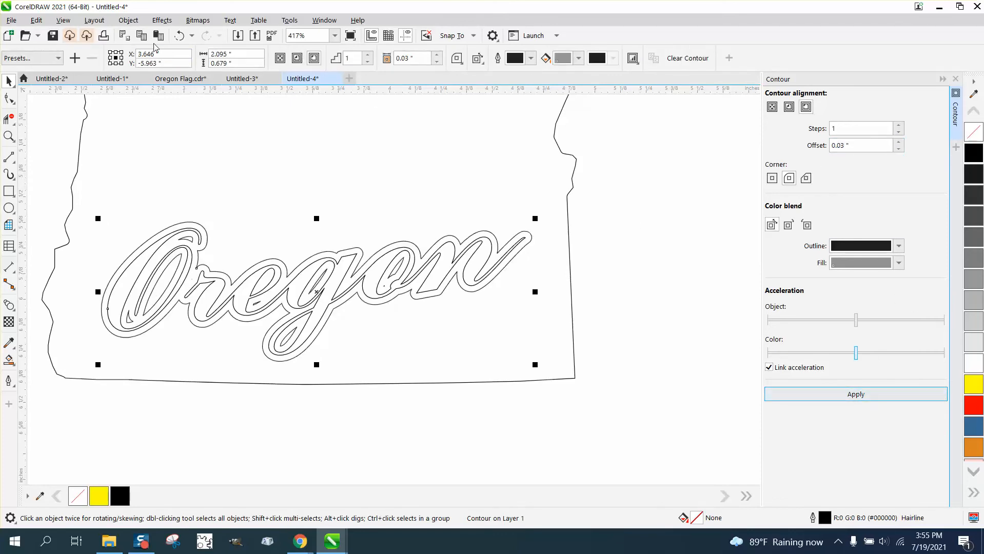
left_click(180, 35)
Step: Apply a one-step outside contour with a 0.02 inch offset to the welded lettering
left_click_drag(859, 149, 791, 147)
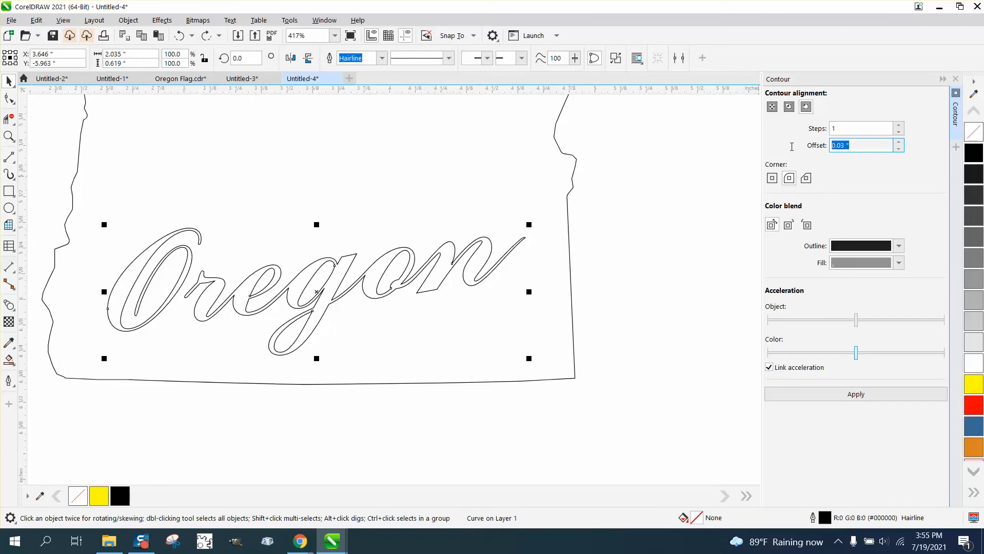
type(".02")
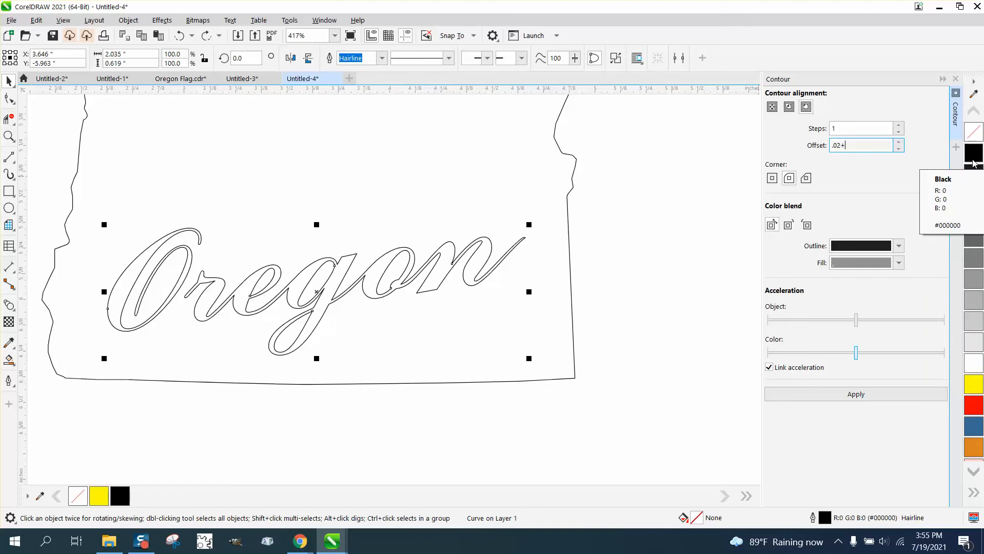
key("Return")
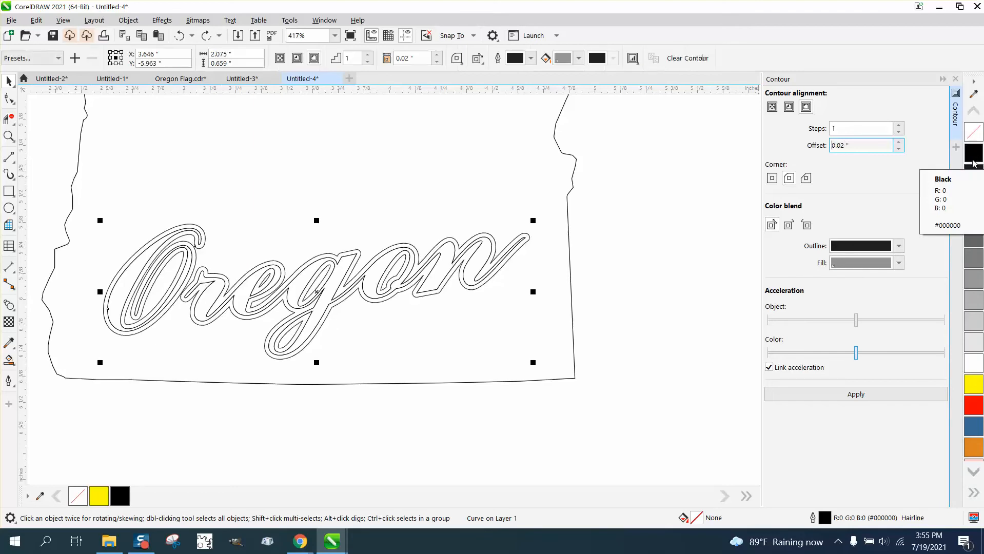
Step: Break the contour apart from the welded lettering and move the contour outline 3 inches to the right
left_click(129, 21)
left_click(208, 300)
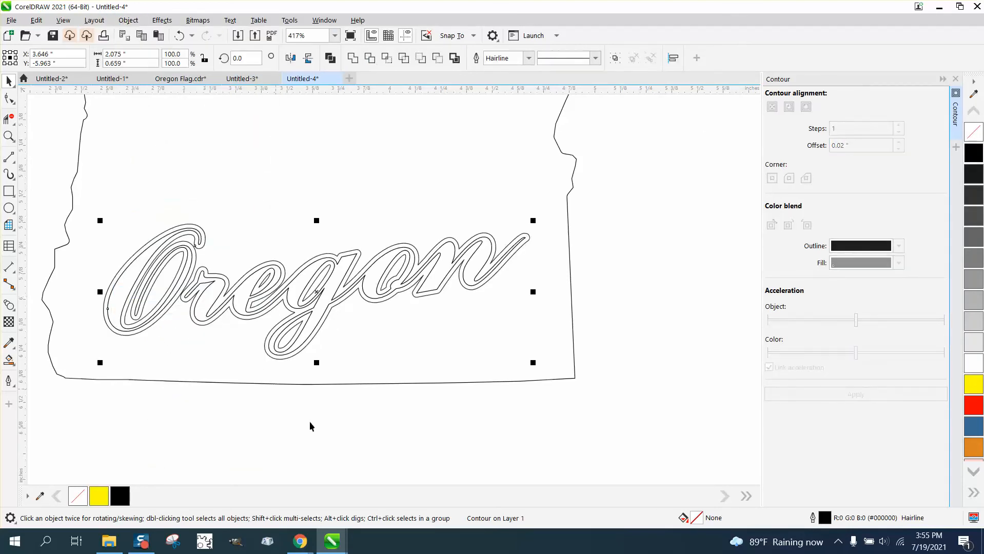
scroll(287, 411, "down", 3)
left_click(466, 340)
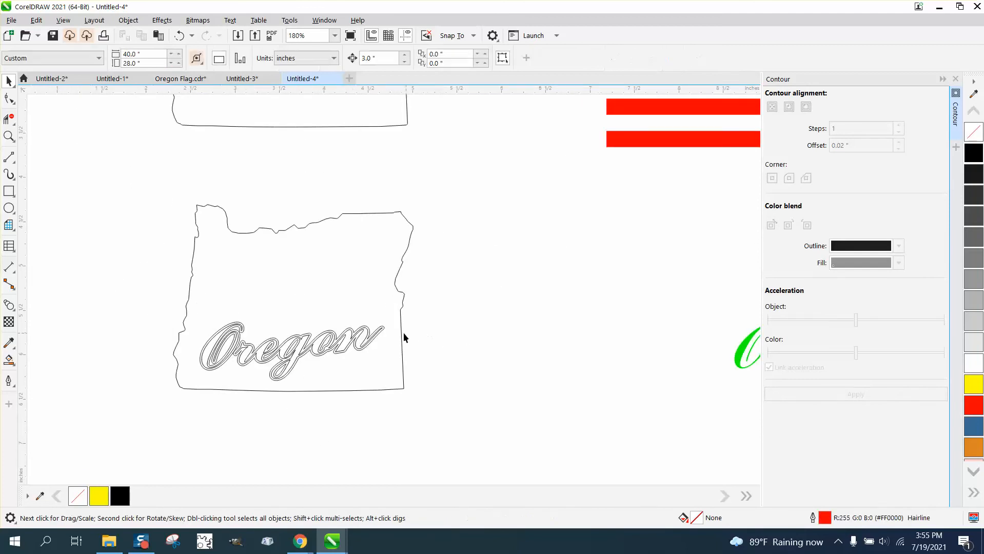
left_click(386, 330)
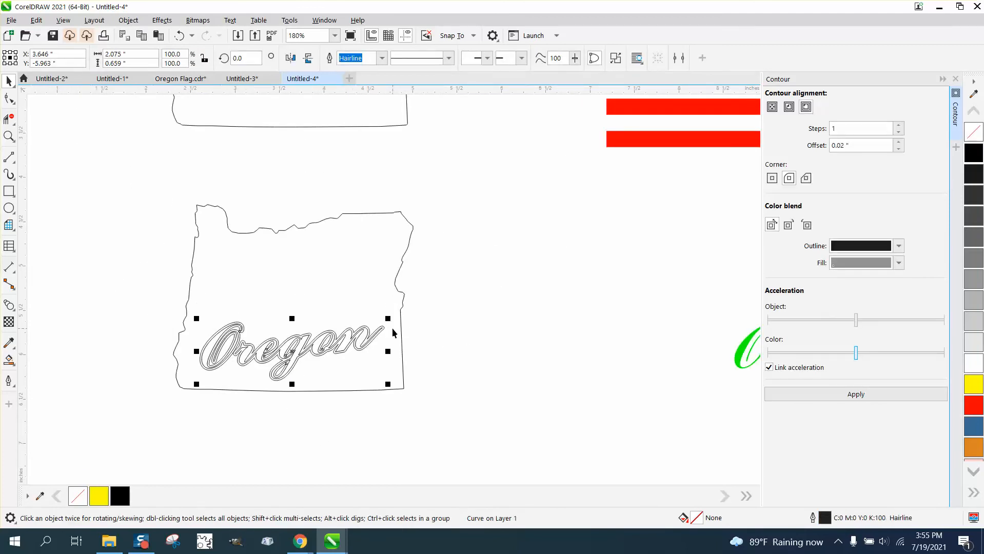
key("Right")
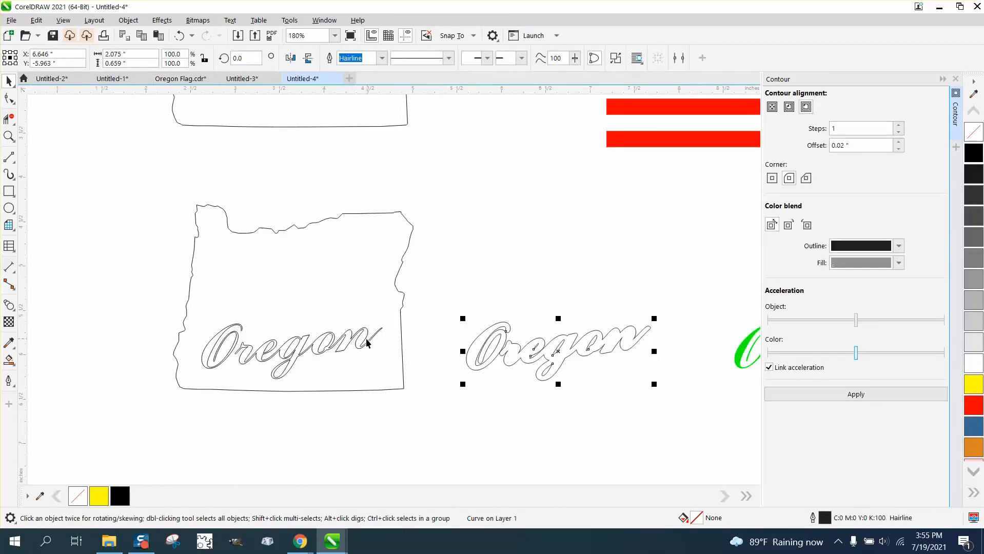
Step: Move the green letter O 6 inches left onto the outlined lettering in the lower state outline
left_click(739, 356)
key("Left")
key("Left")
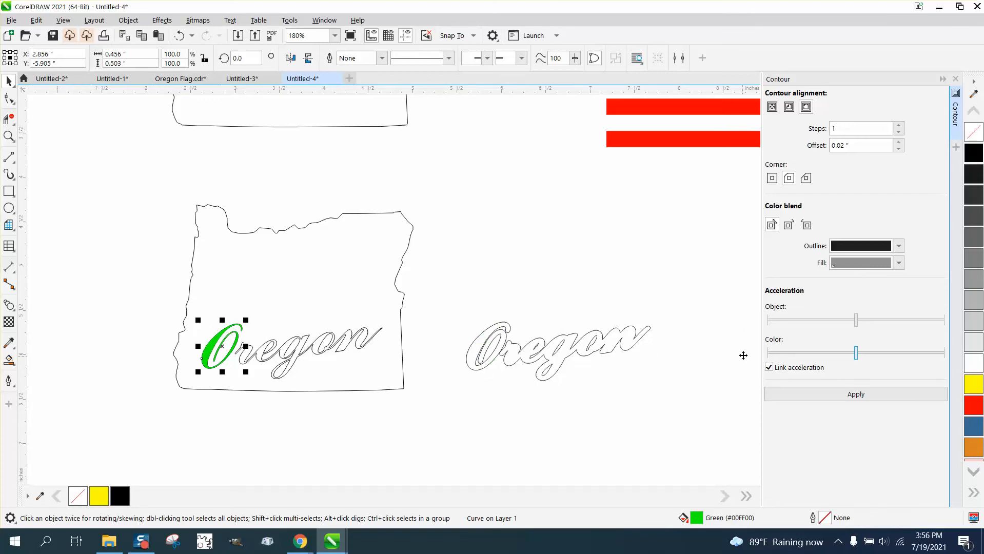
Step: Close the Contour settings and move the remaining green letters "regon" 6 inches left onto the outlined lettering
scroll(740, 372, "down", 1)
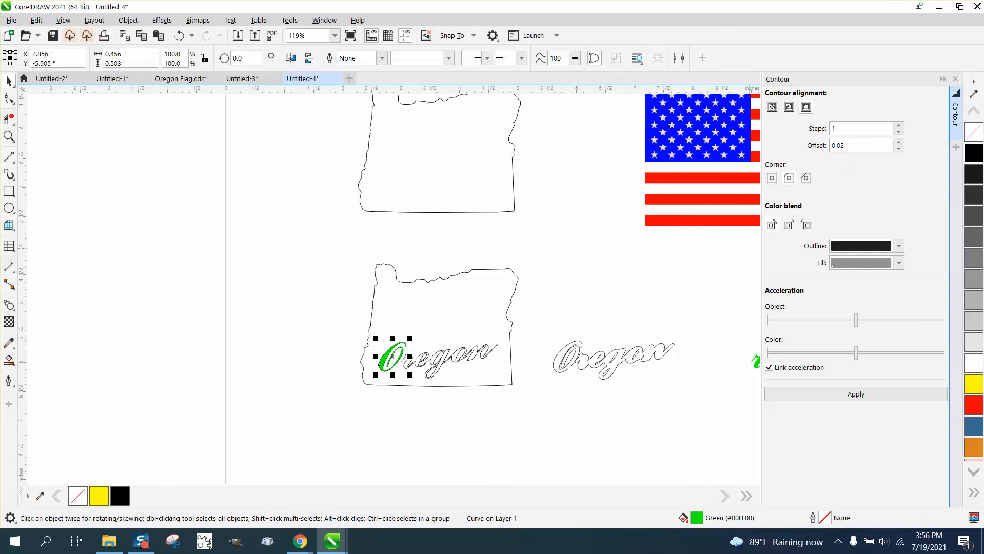
left_click(956, 79)
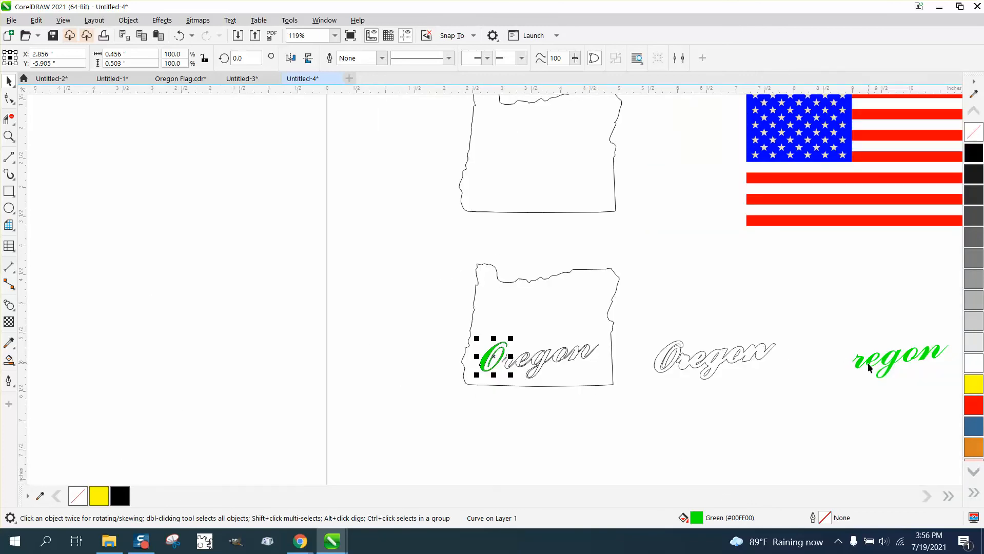
left_click(868, 363)
scroll(924, 390, "right", 2)
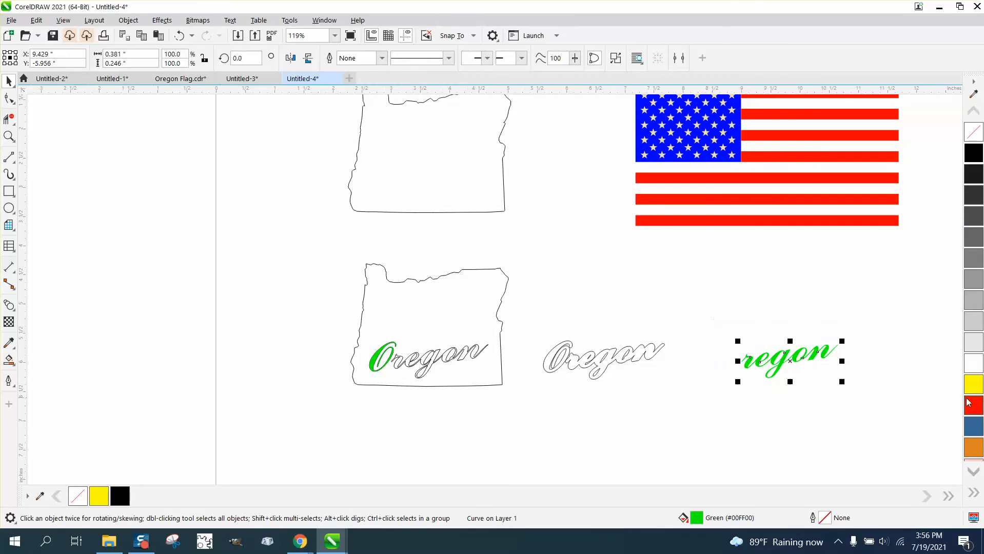
key("ctrl+z")
key("ctrl+z")
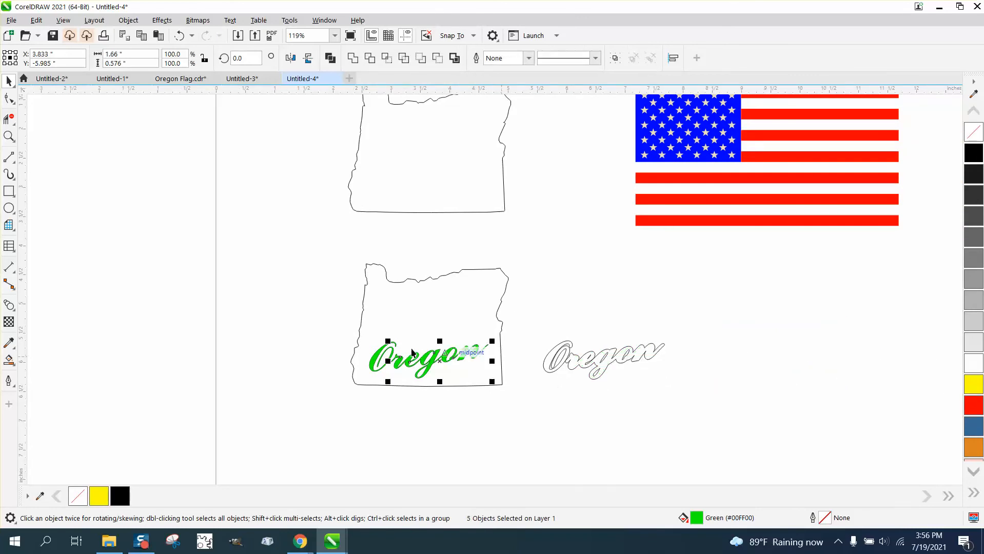
Step: Remove the outline from the green Oregon lettering in the lower state outline
left_click(9, 136)
left_click_drag(331, 329, 513, 368)
left_click(8, 81)
scroll(126, 153, "down", 4)
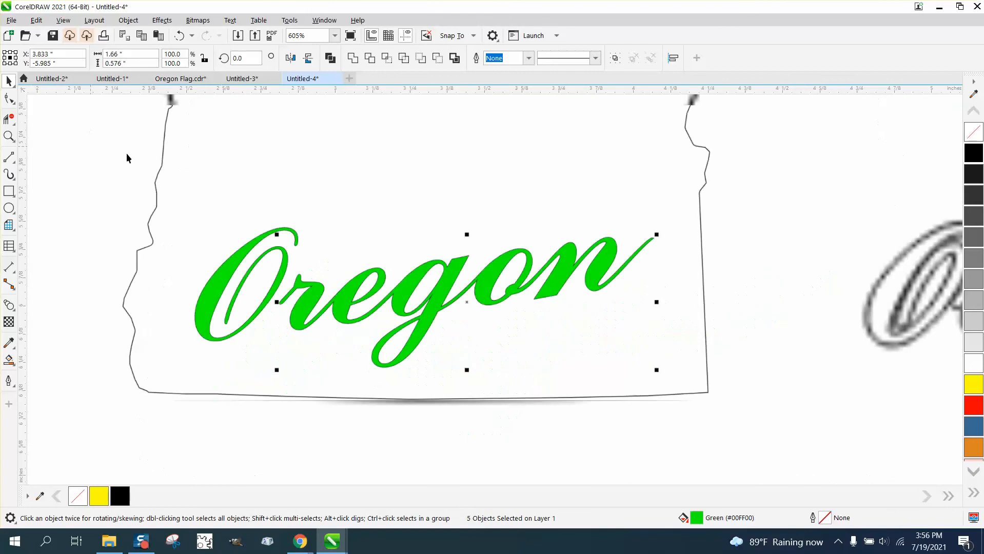
left_click_drag(495, 298, 524, 307)
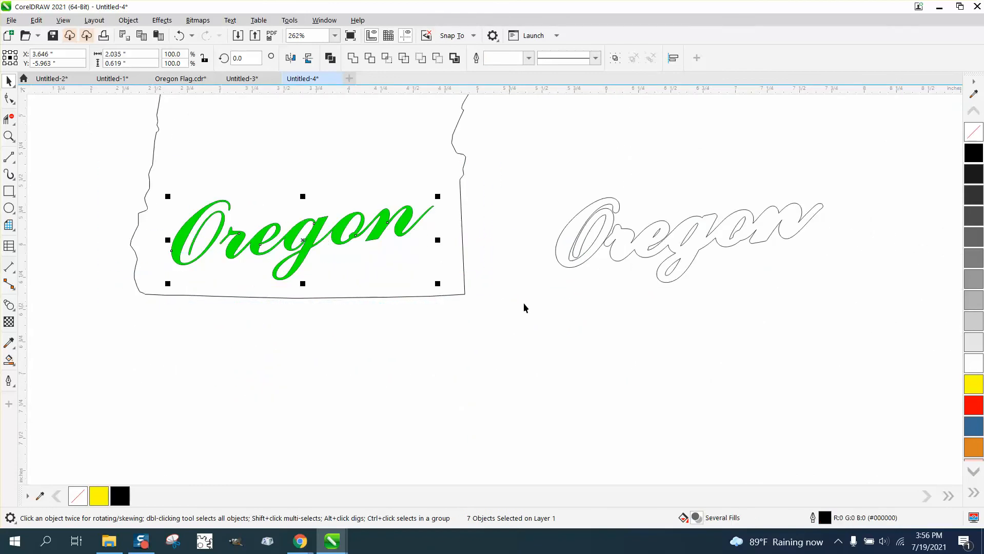
right_click(975, 134)
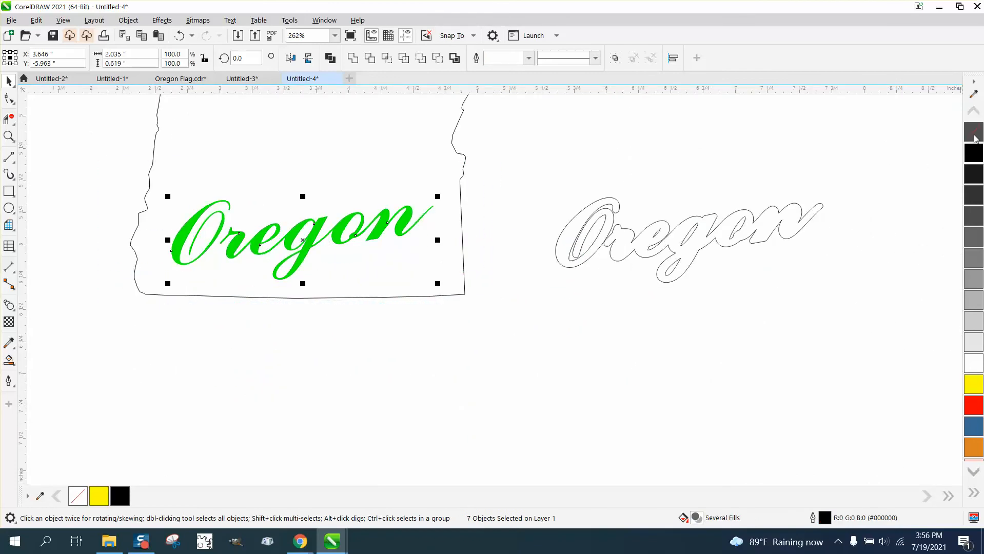
Step: Check the contour outline's fit by moving it 3 inches left over the green lettering and back again
left_click_drag(536, 178, 884, 296)
key("Left")
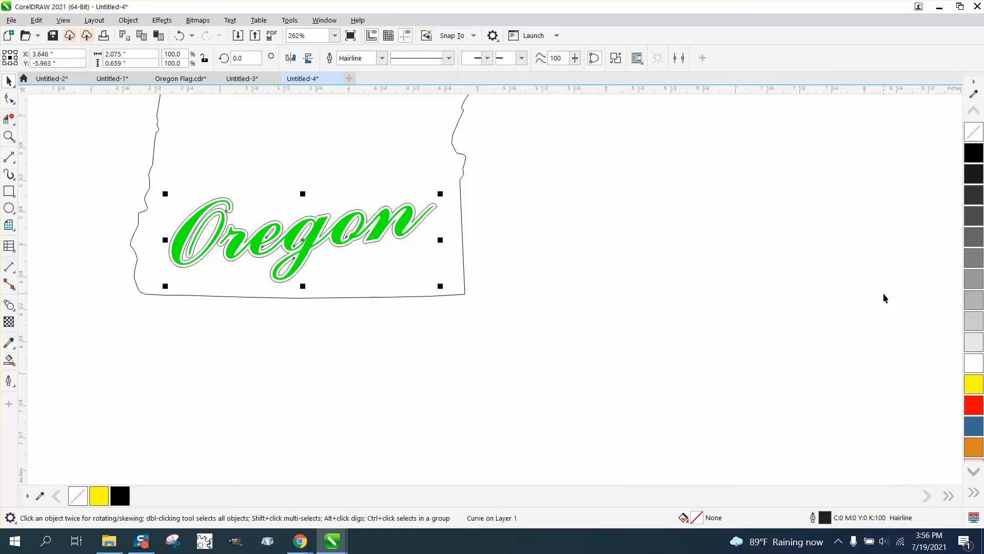
key("Right")
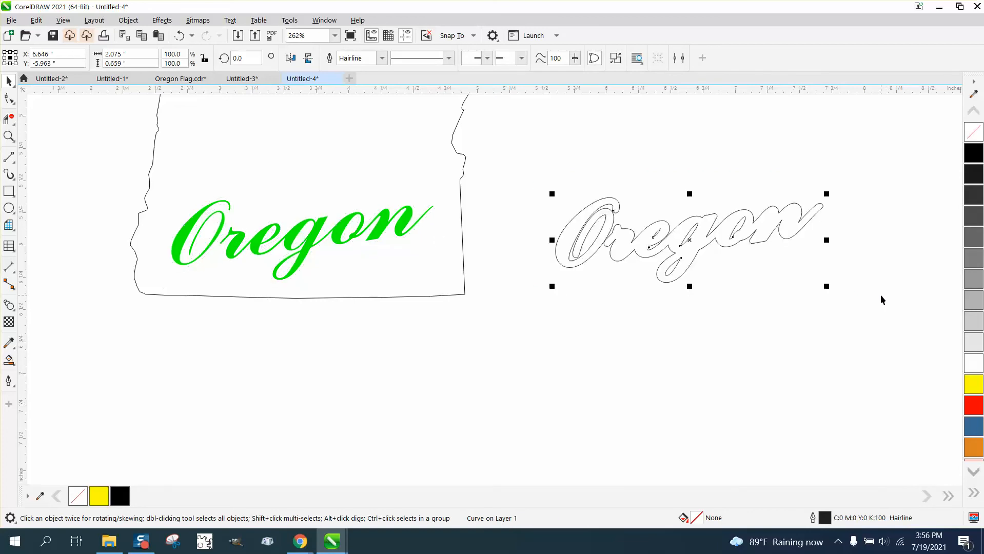
Step: Move the green Oregon lettering 3 inches right onto its contour outline, out of the state outline
scroll(866, 303, "down", 2)
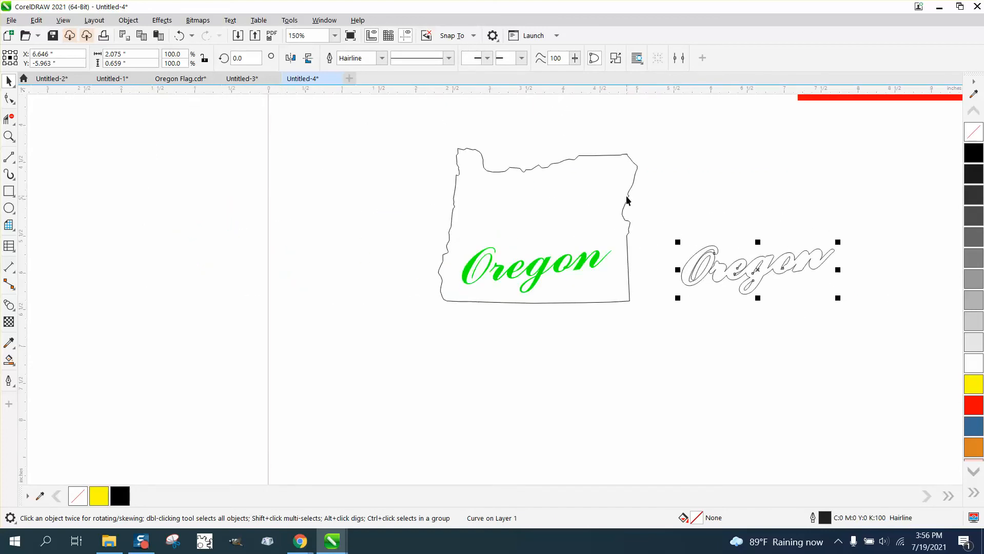
left_click(628, 199)
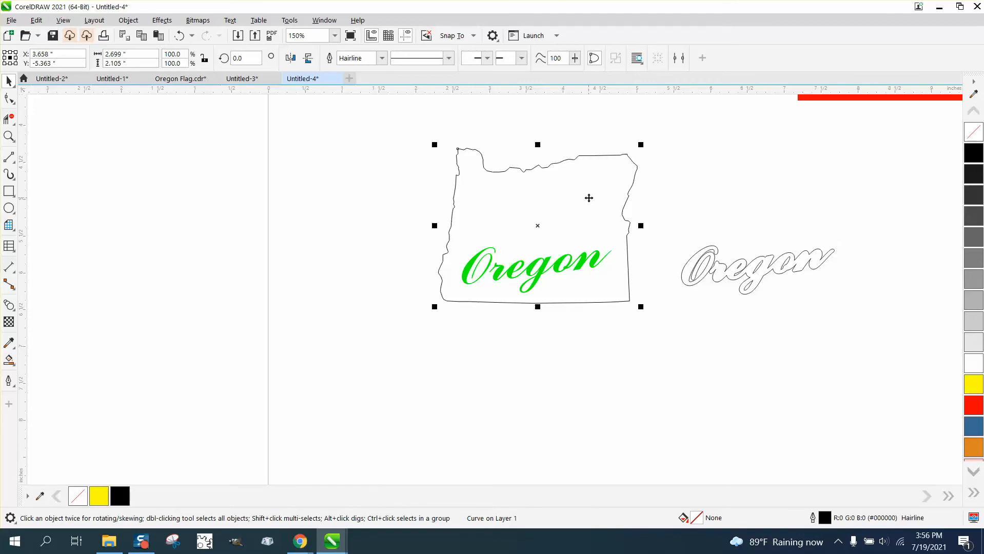
scroll(589, 198, "down", 2)
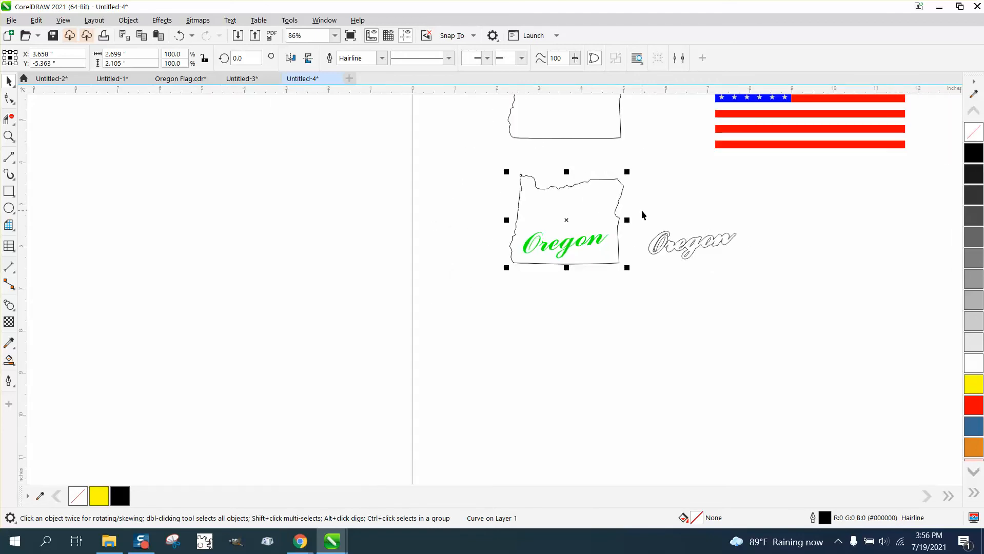
left_click_drag(479, 216, 614, 263)
key("Right")
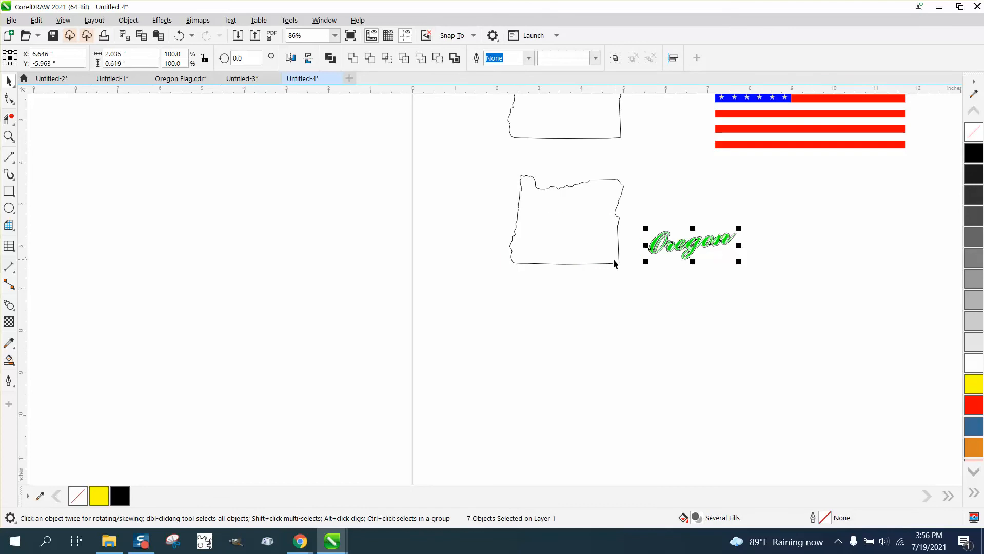
left_click(760, 218)
Step: Delete the upper Oregon state outline
scroll(724, 211, "down", 1)
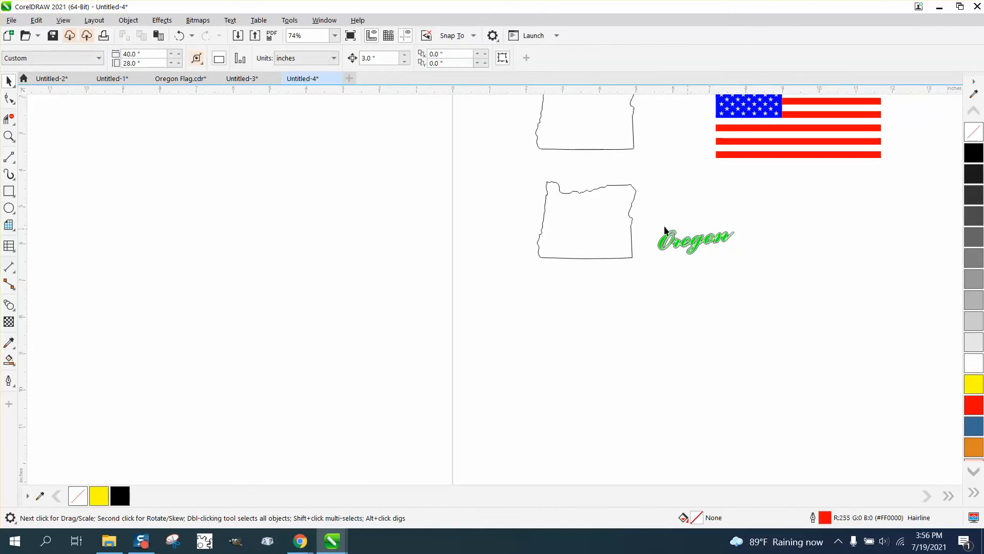
scroll(614, 214, "down", 2)
left_click(612, 166)
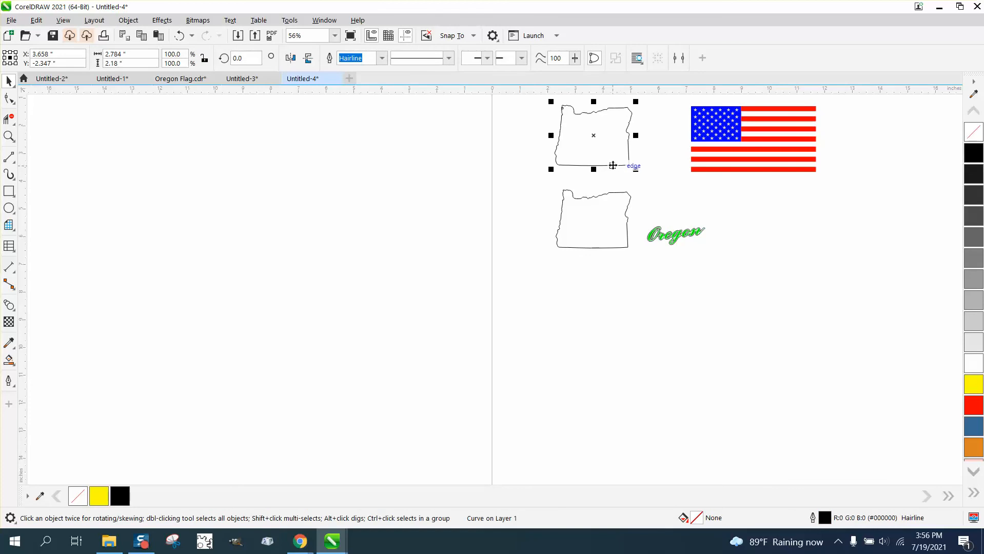
key("Delete")
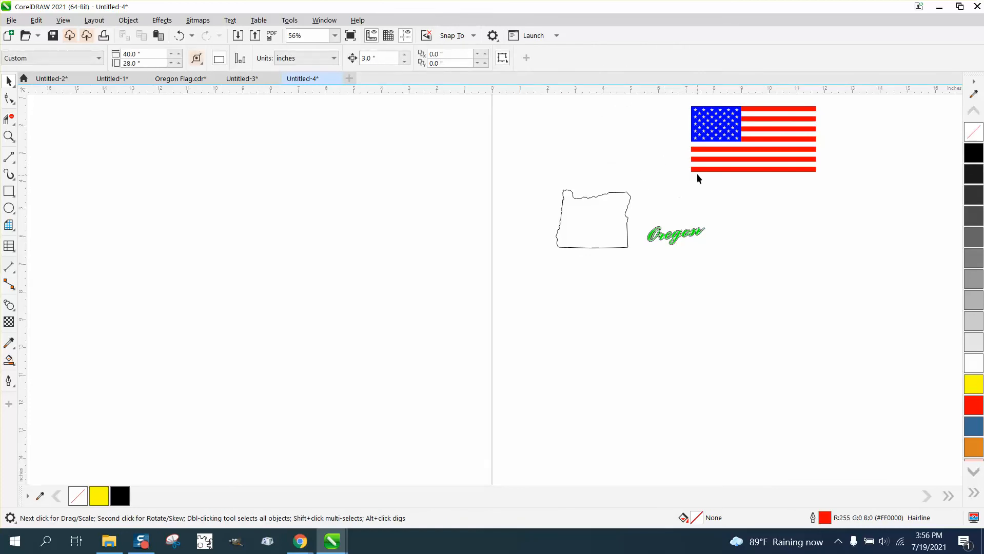
Step: Group all pieces of the American flag and move the Oregon lettering with its contour 3 inches right
left_click(708, 119)
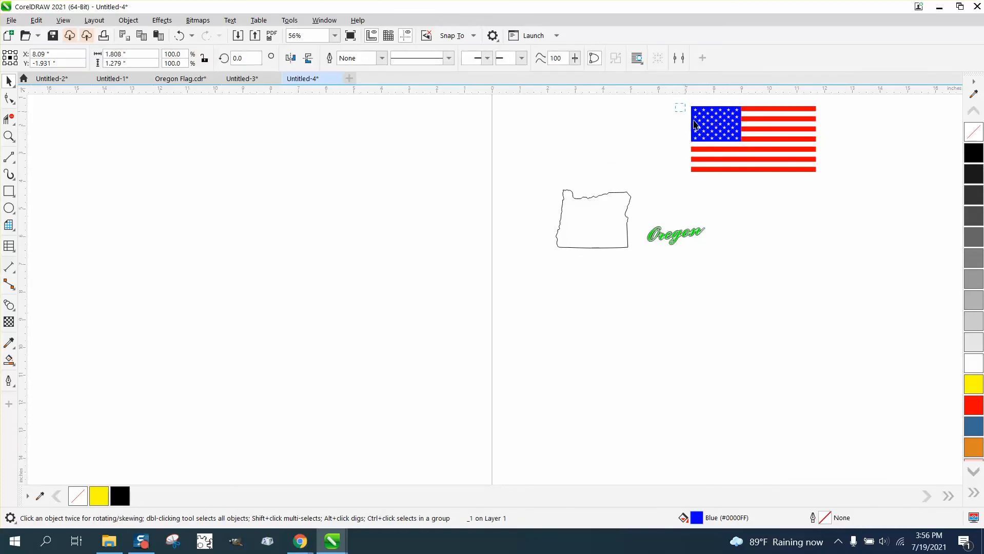
left_click_drag(869, 201, 867, 202)
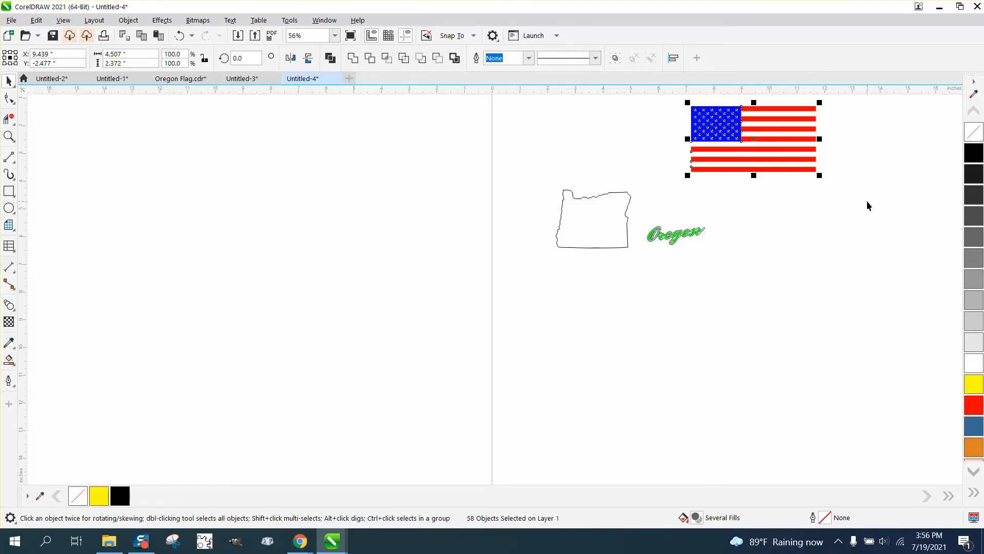
key("ctrl+g")
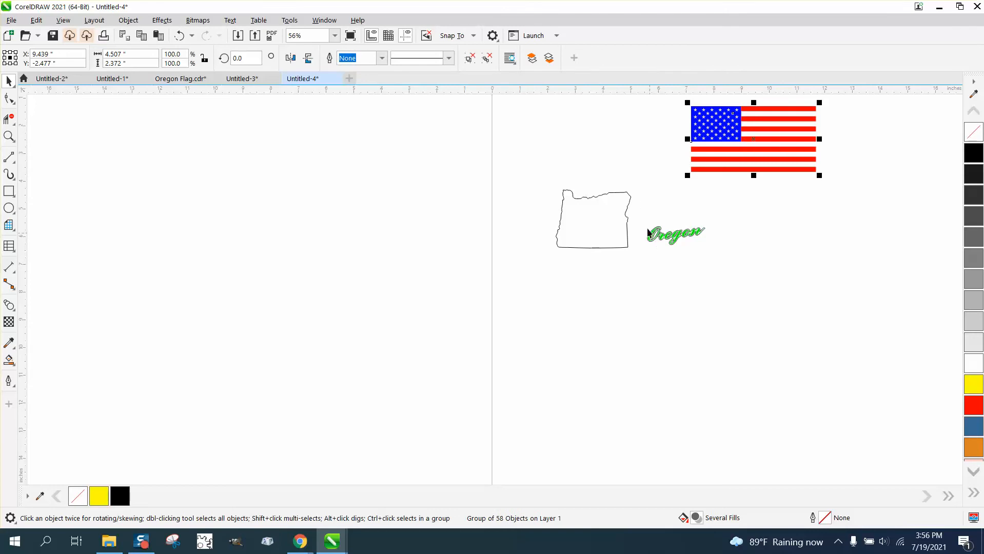
left_click_drag(645, 216, 748, 250)
key("Right")
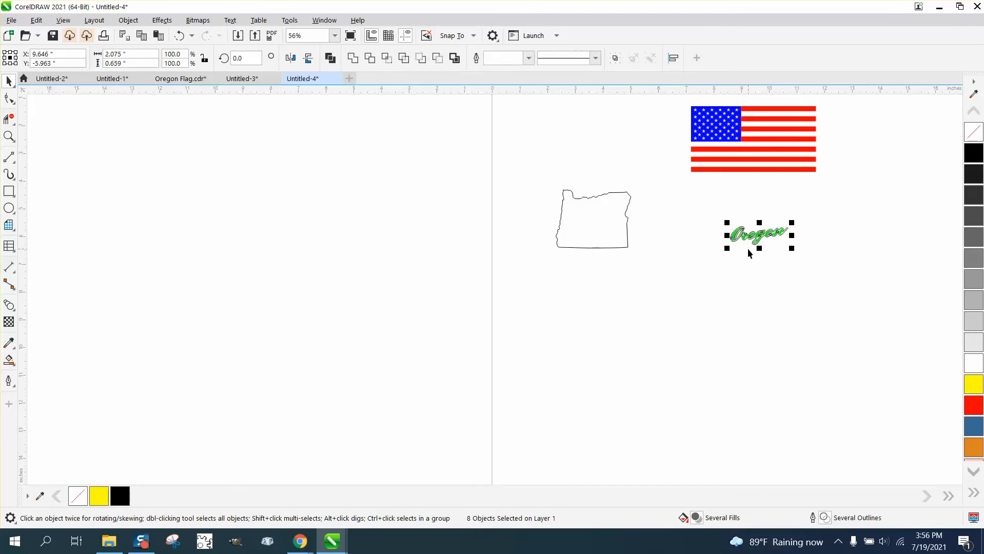
Step: Position the grouped flag over the Oregon outline so it covers the whole state, centred at about X 4.47, Y -5.48 inches
left_click(762, 156)
left_click_drag(752, 138, 615, 224)
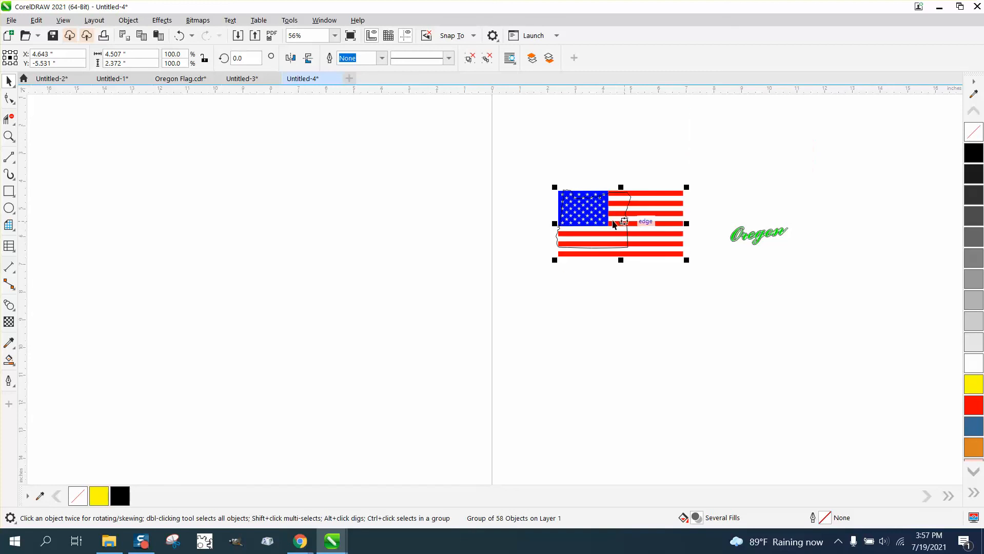
left_click(9, 136)
left_click_drag(508, 160, 713, 287)
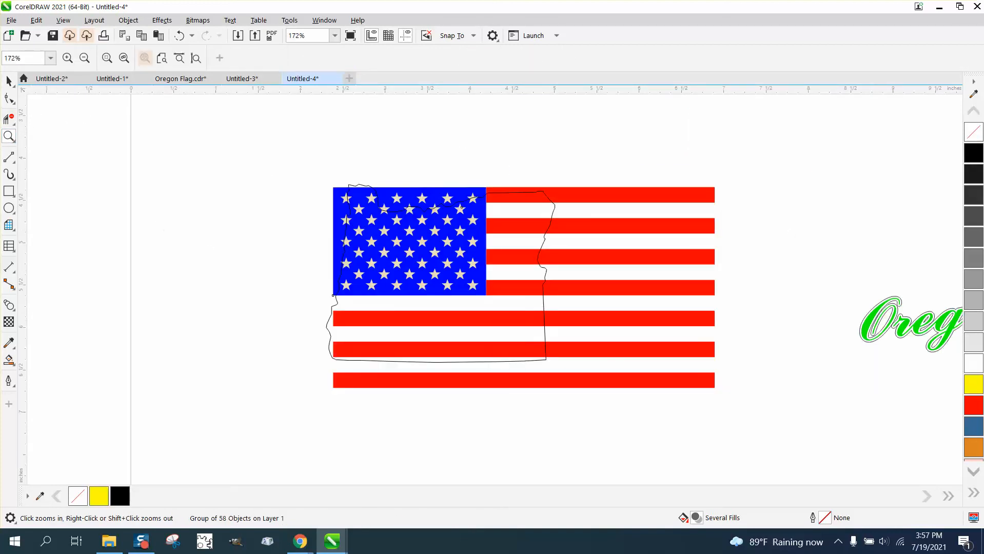
left_click(8, 81)
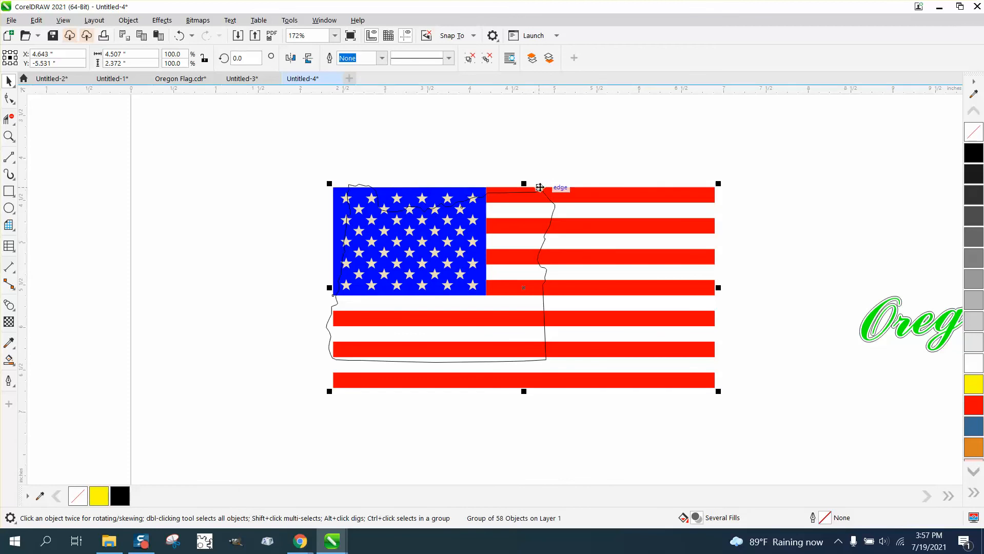
left_click_drag(570, 199, 569, 195)
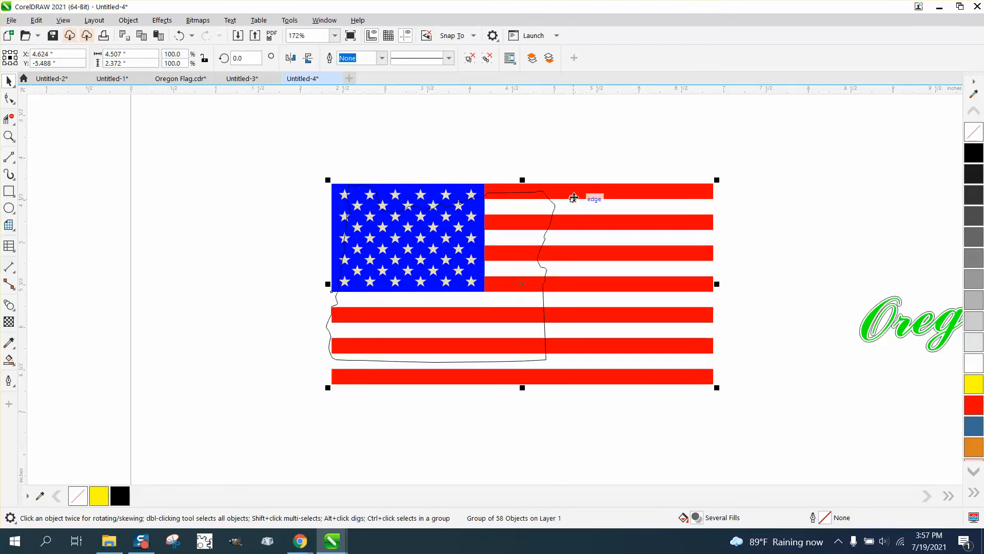
left_click(593, 210)
left_click_drag(610, 228, 597, 226)
Step: Intersect the grouped flag with the Oregon outline, and move the intersected piece and the outline 3 inches left
left_click_drag(269, 172, 828, 440)
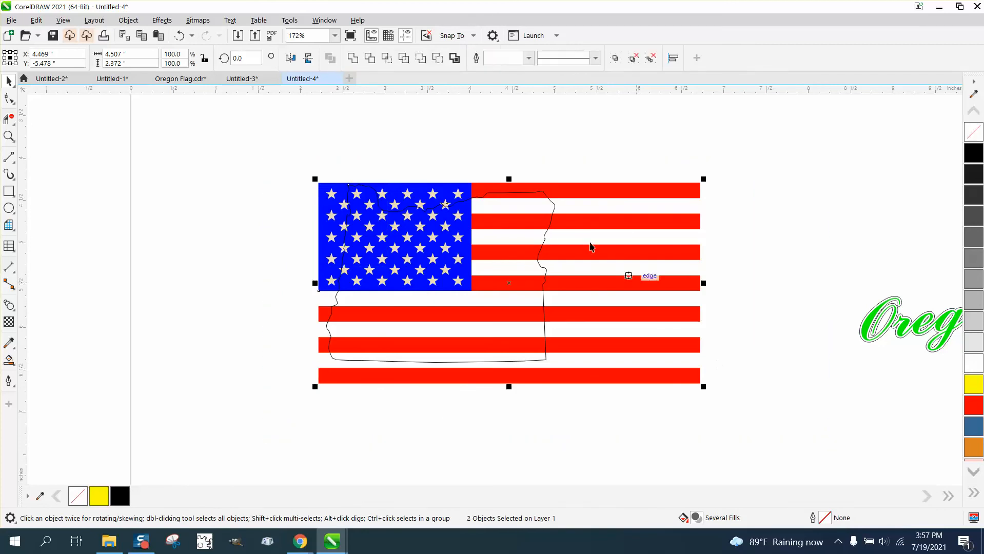
left_click(393, 61)
key("Left")
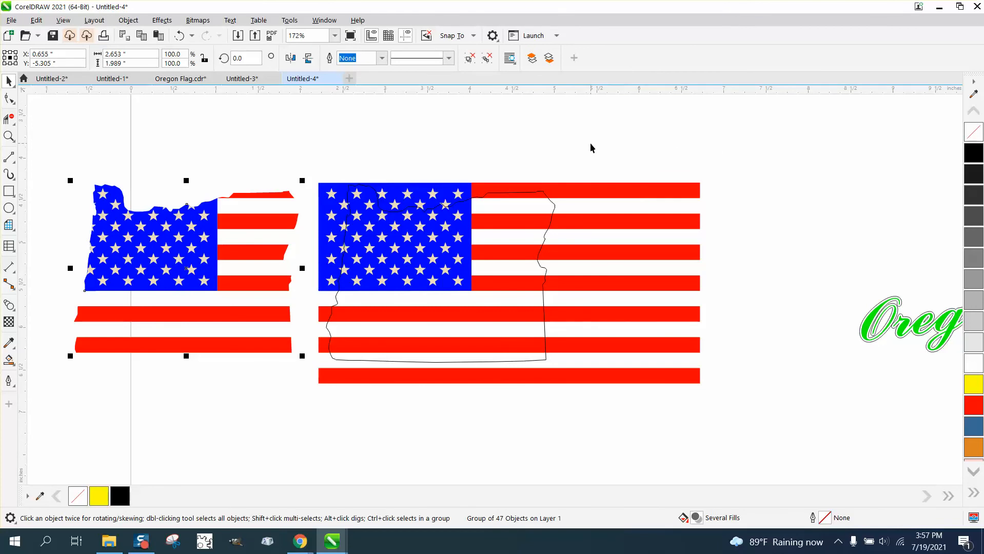
left_click(553, 204)
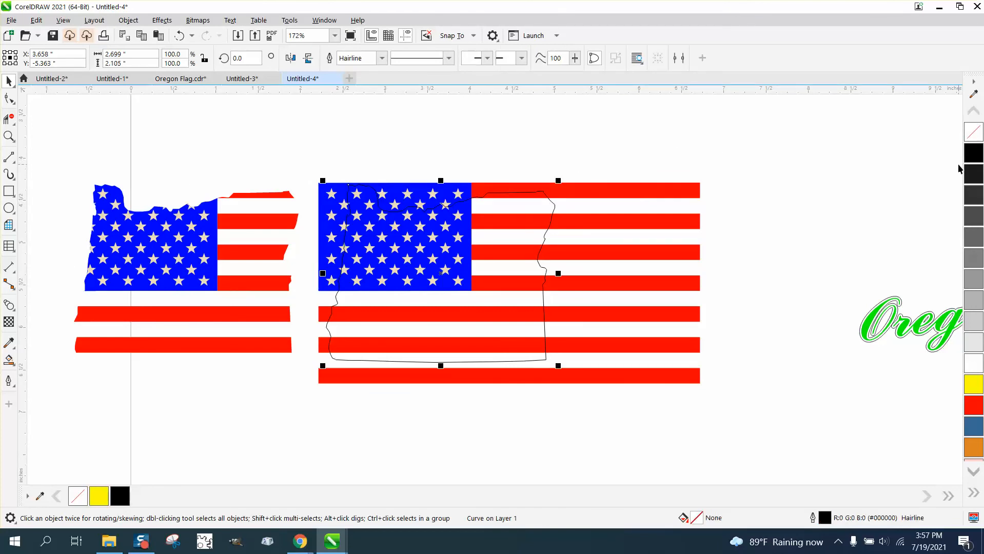
key("Left")
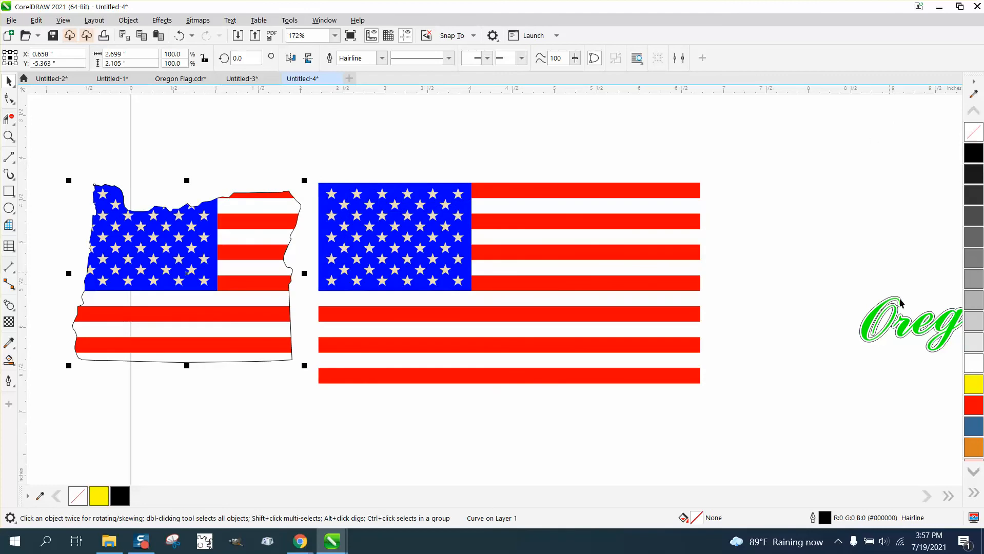
double_click(826, 521)
left_click(415, 226)
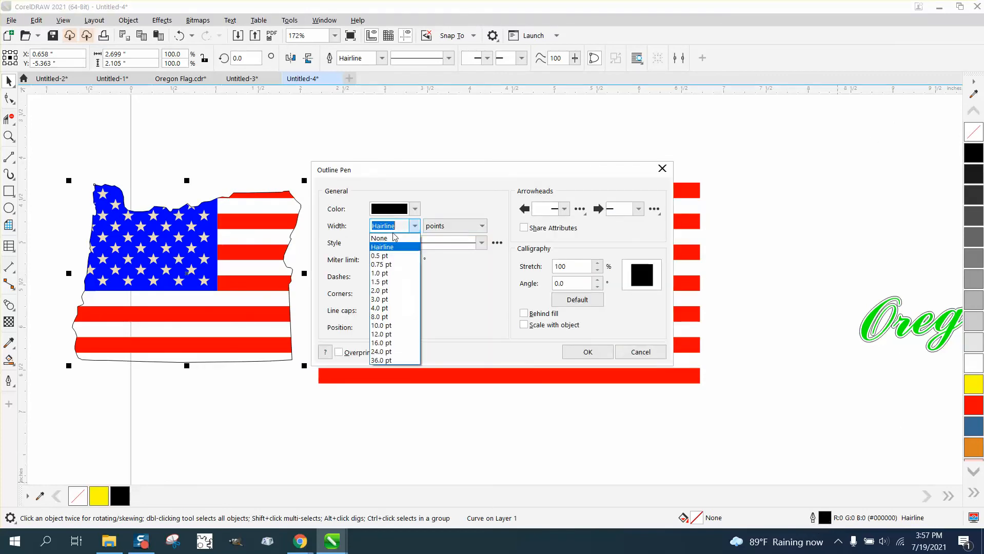
left_click(381, 300)
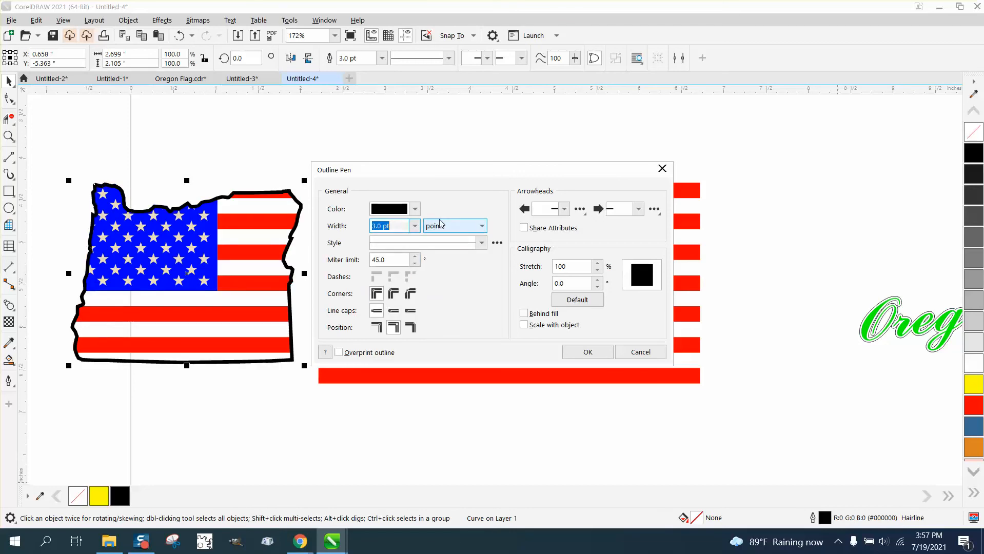
left_click(662, 173)
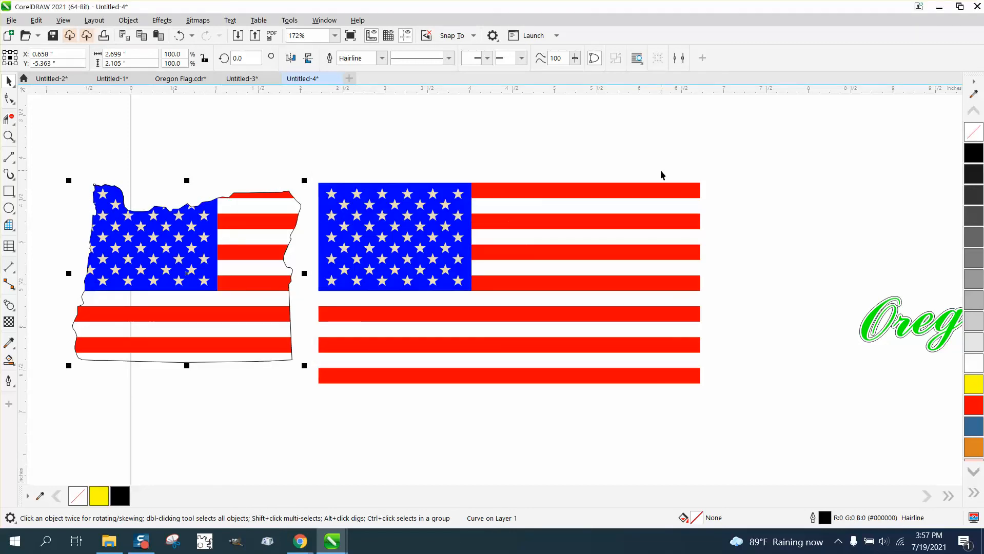
Step: Set the Oregon state outline's width to 2.0 pt
double_click(826, 520)
left_click(415, 226)
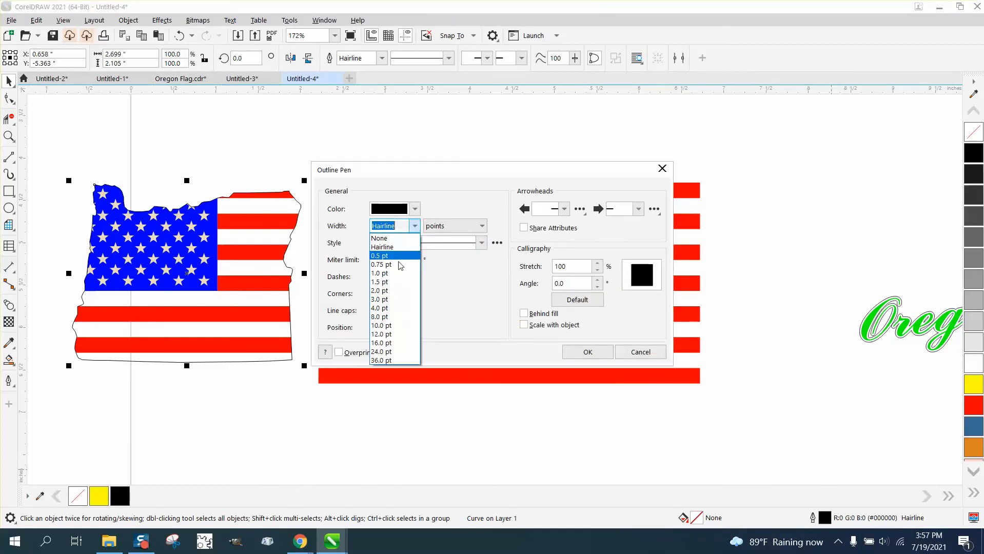
left_click(399, 290)
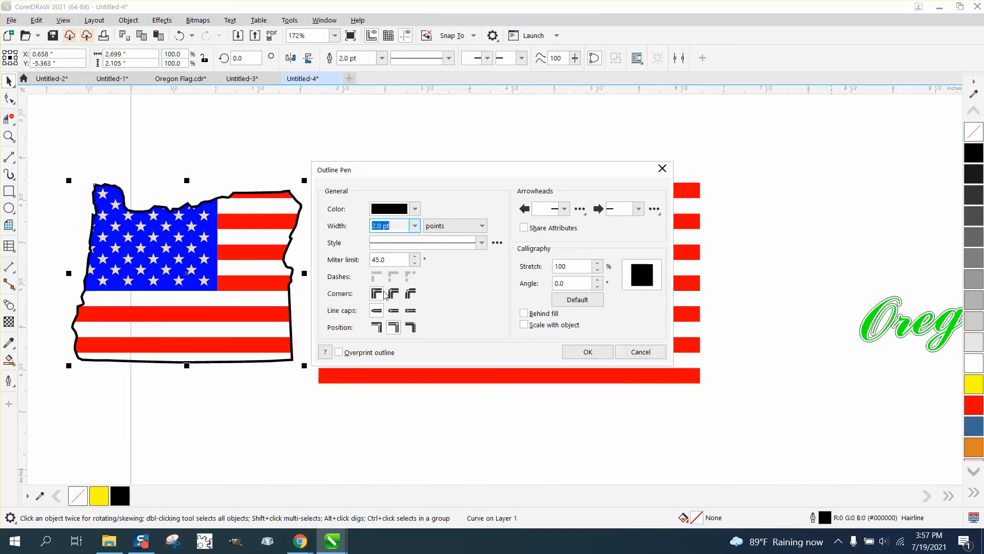
left_click(590, 353)
scroll(761, 315, "down", 1)
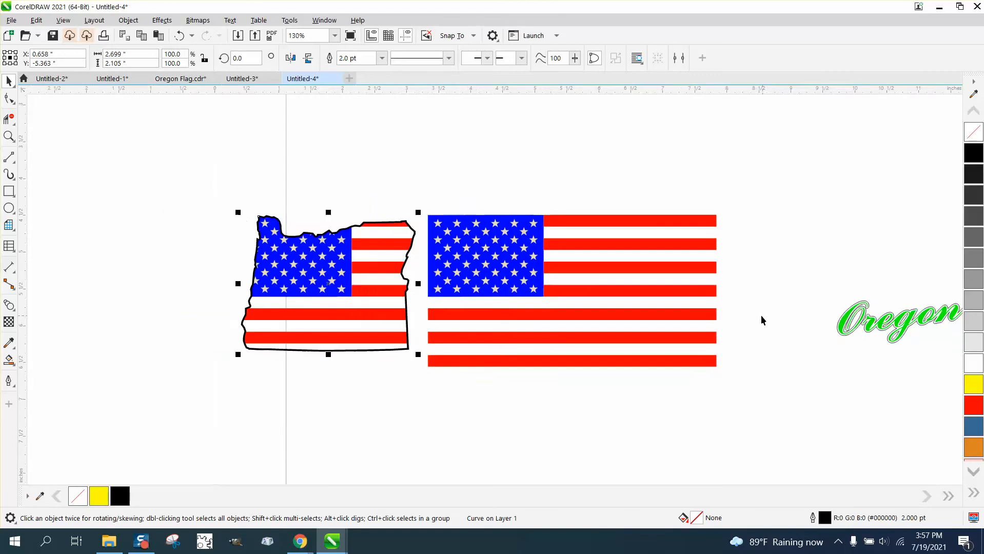
Step: Move the Oregon lettering with its contour 9 inches left onto the state-shaped flag
scroll(761, 315, "down", 1)
left_click_drag(814, 277, 963, 353)
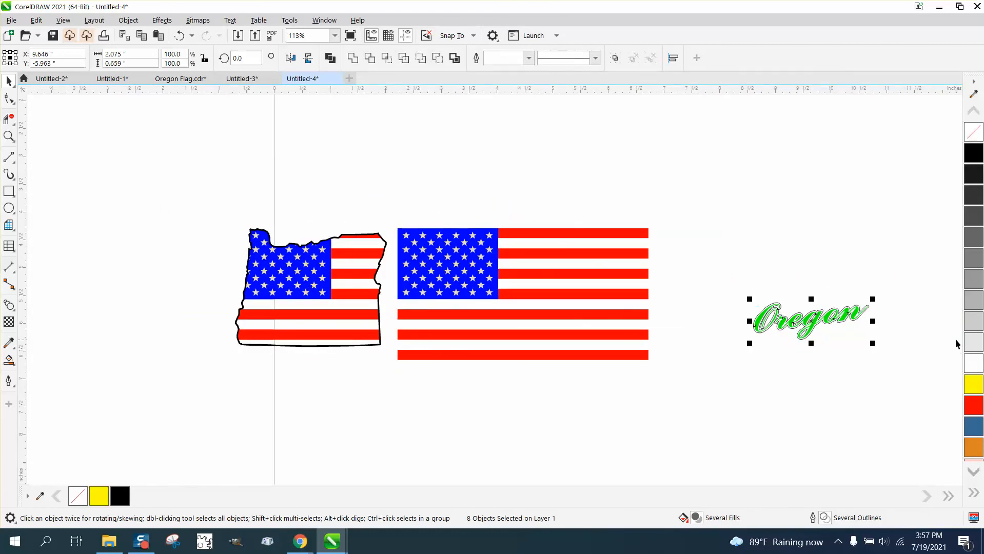
key("shift+Left")
key("shift+Left")
key("shift+Left")
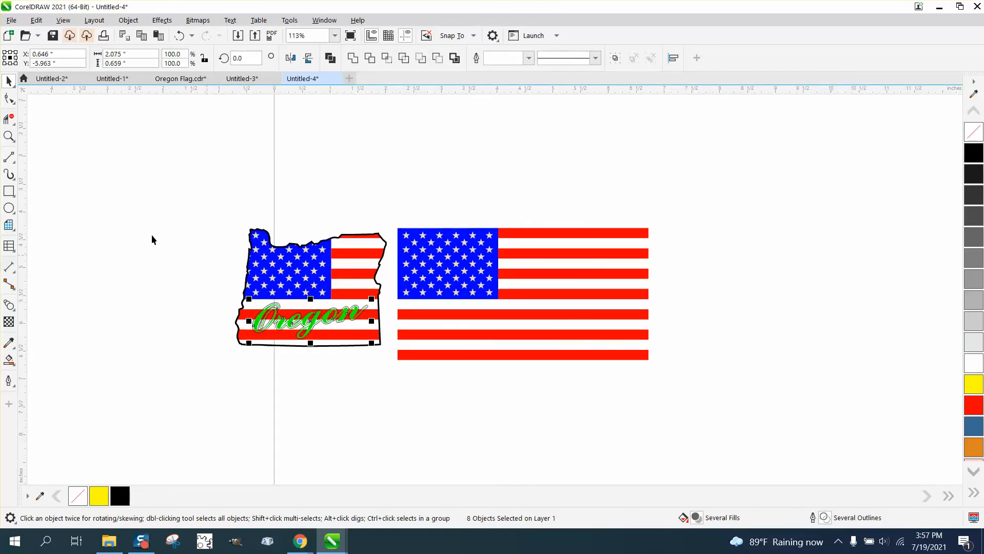
Step: Move the Oregon lettering with its contour 3 inches down, off the state-shaped flag
left_click(9, 136)
left_click_drag(260, 273, 417, 379)
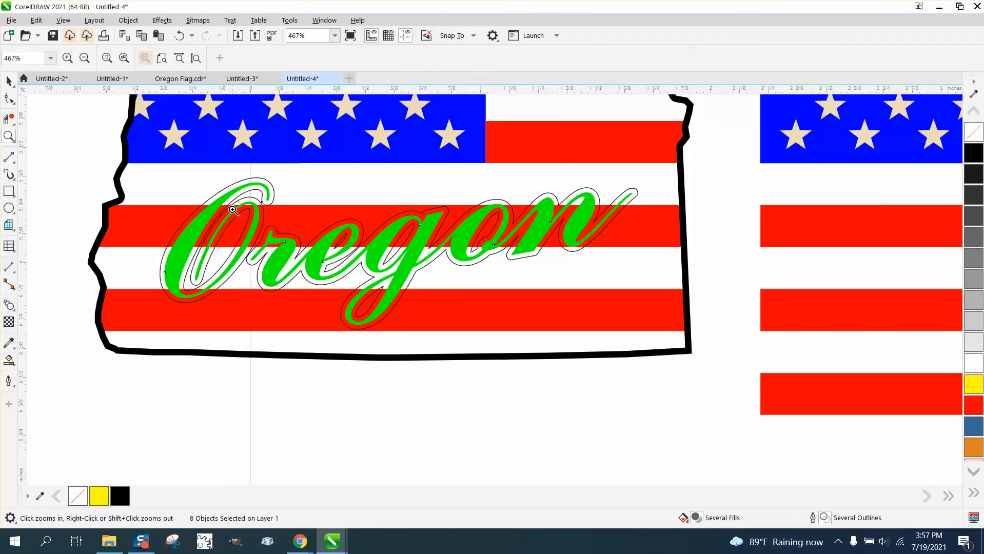
scroll(232, 210, "down", 4)
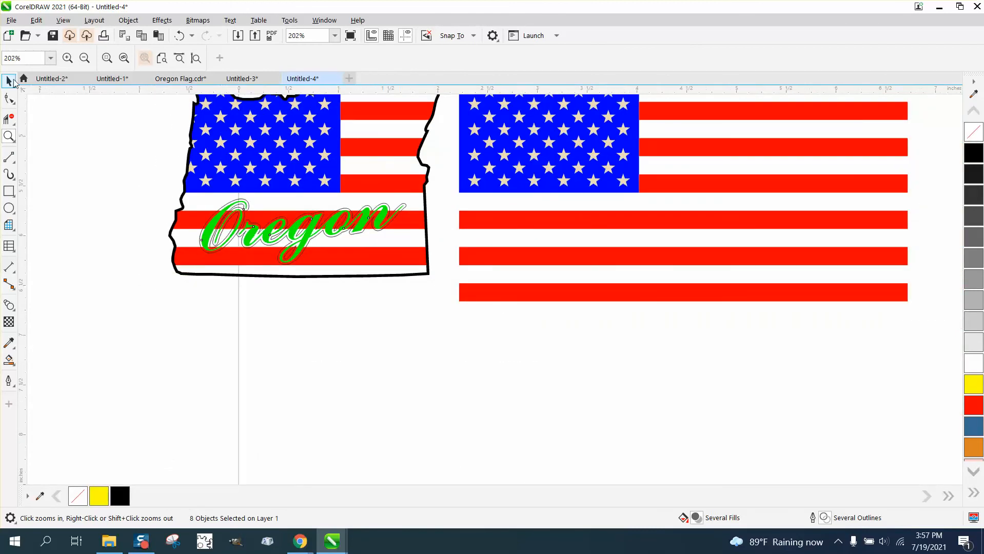
left_click(10, 81)
key("Down")
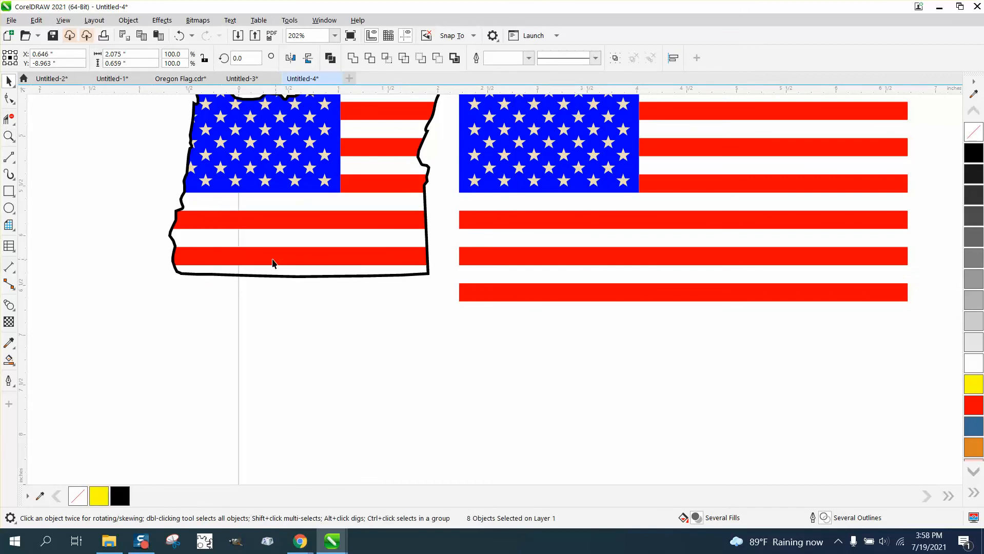
Step: Smart-fill the contour band around the green Oregon lettering with white and no outline
scroll(272, 263, "down", 2)
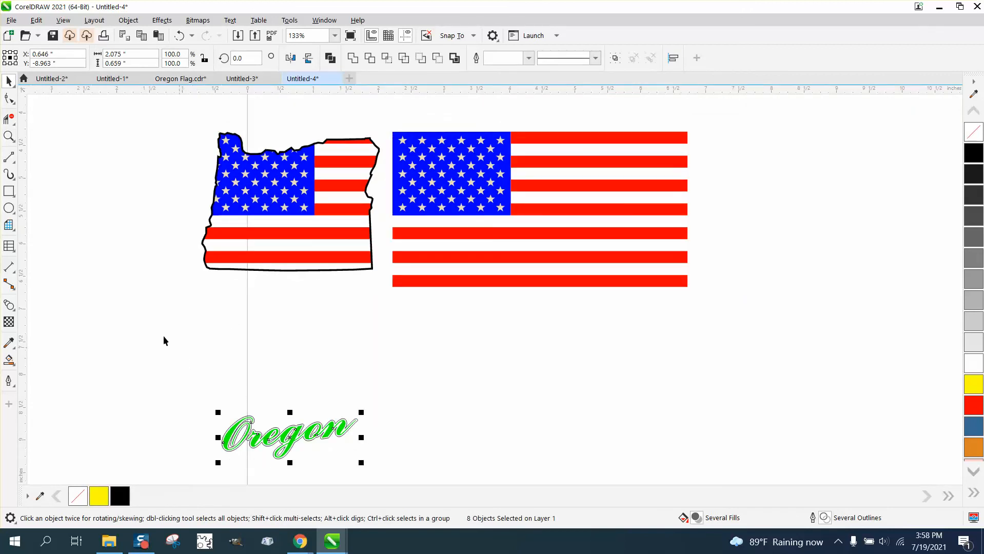
left_click(9, 136)
left_click_drag(204, 414, 403, 469)
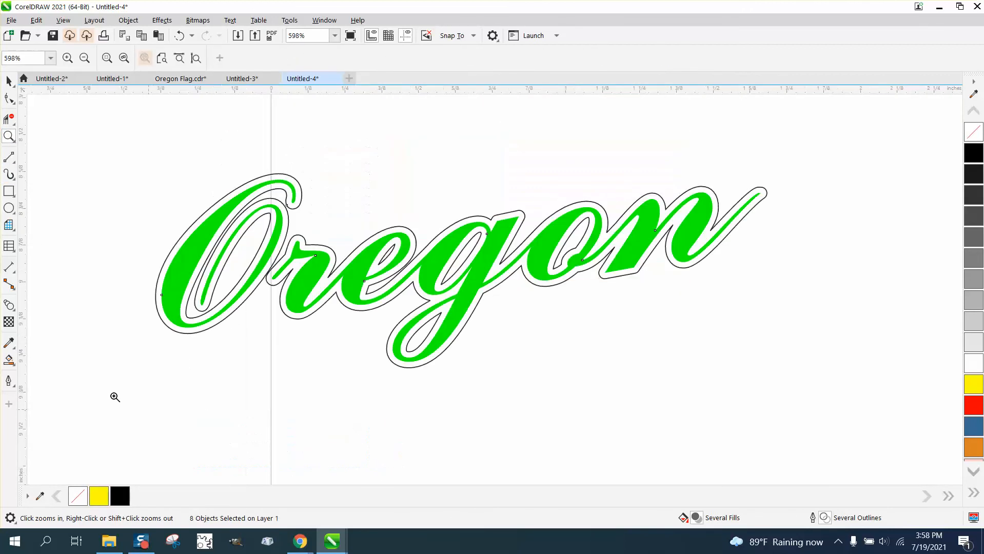
left_click(14, 368)
left_click(46, 373)
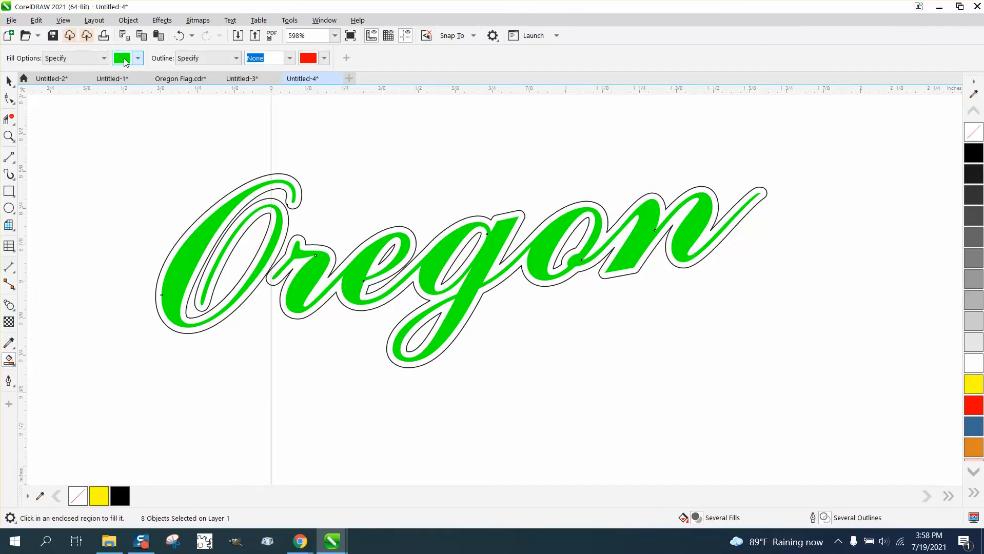
left_click(137, 58)
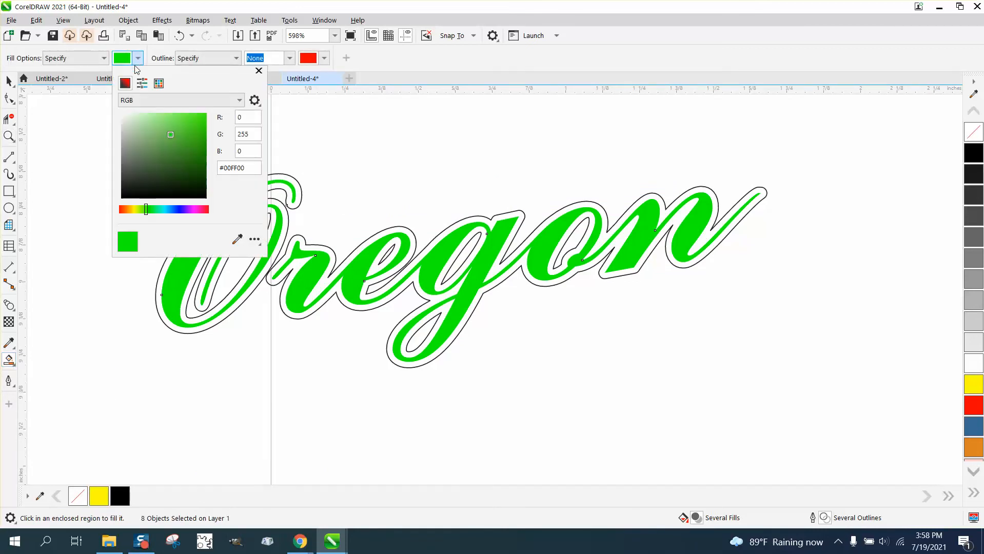
left_click(159, 83)
left_click(160, 134)
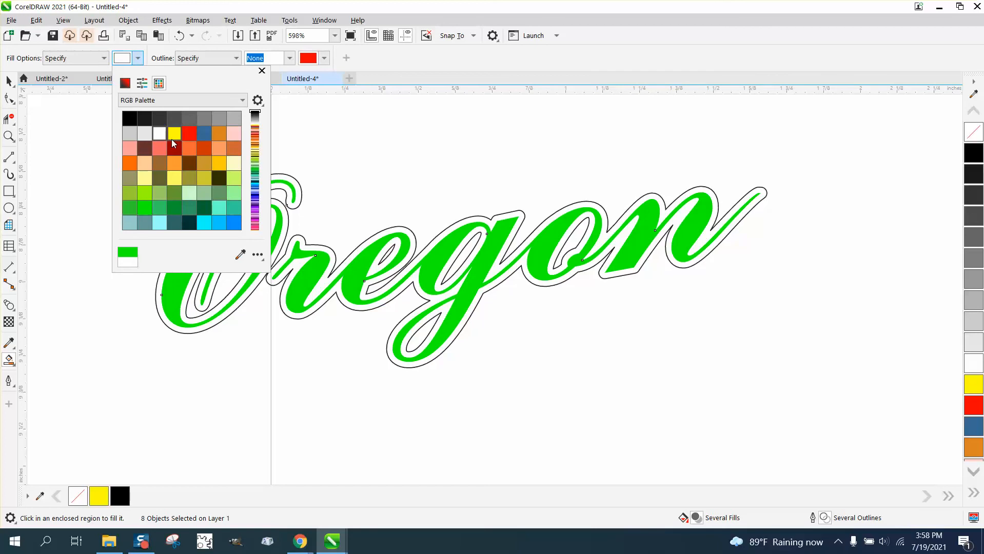
left_click(294, 182)
left_click(296, 182)
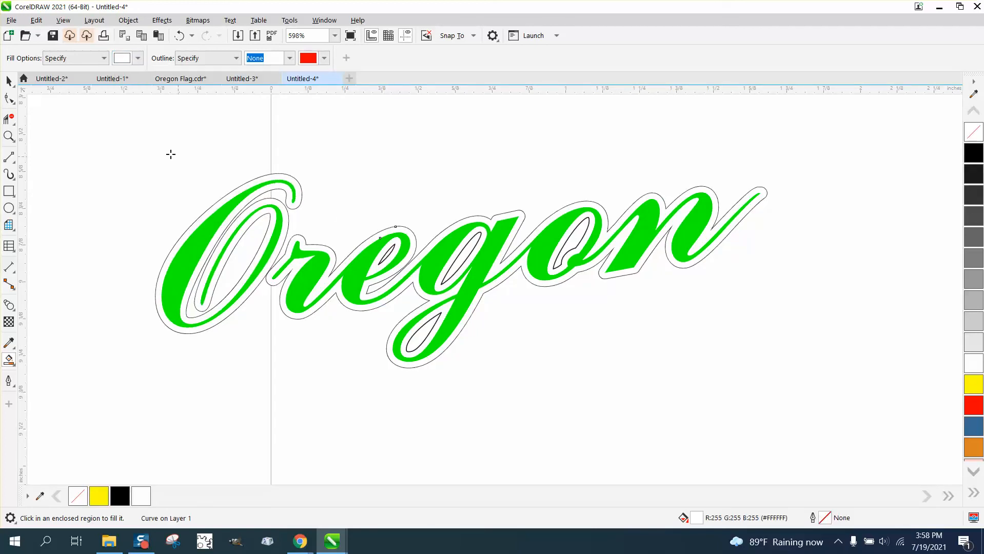
Step: Remove the outlines from the whole Oregon lettering, including its contour and white fill pieces
left_click(9, 80)
scroll(228, 224, "down", 3)
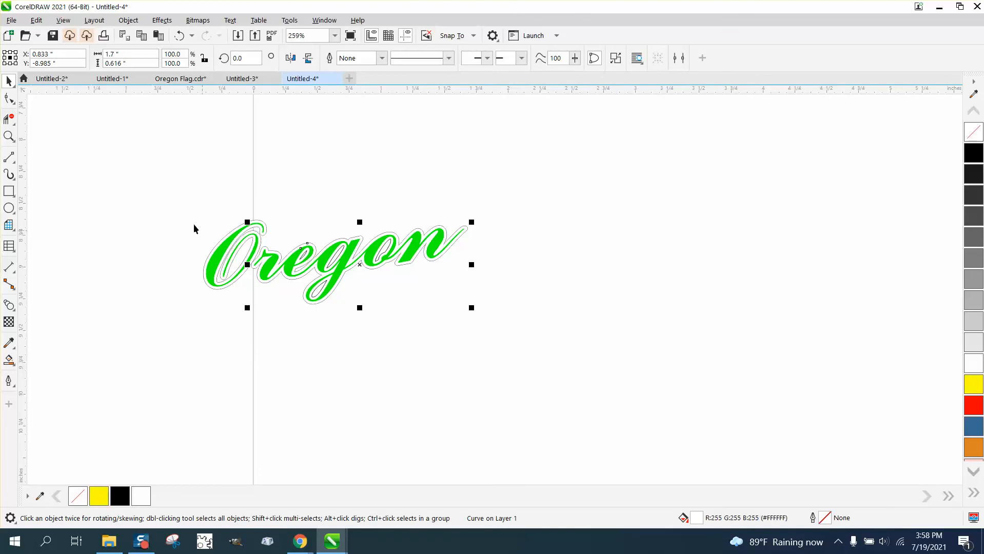
mouse_move(158, 193)
left_mouse_down()
mouse_move(385, 319)
mouse_move(493, 328)
left_mouse_up()
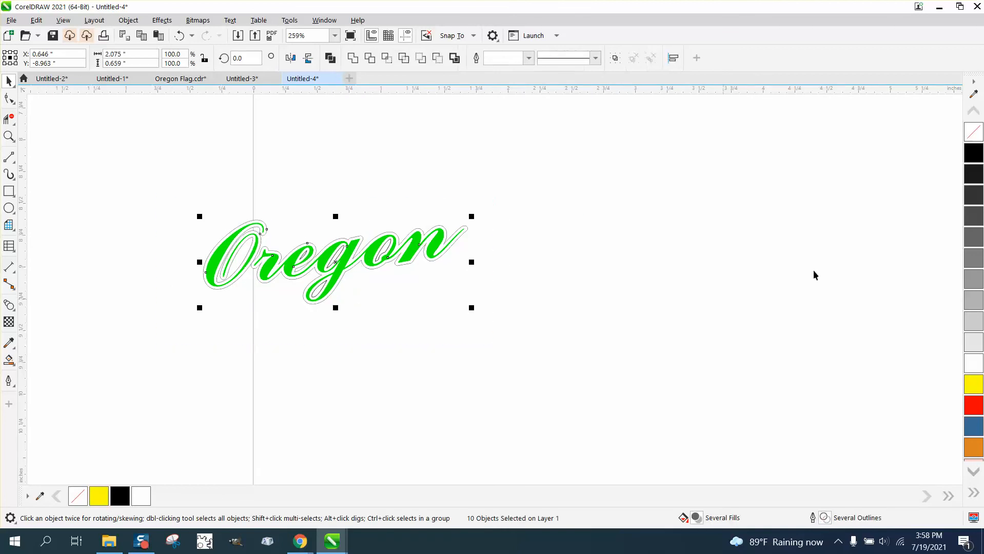
right_click(977, 137)
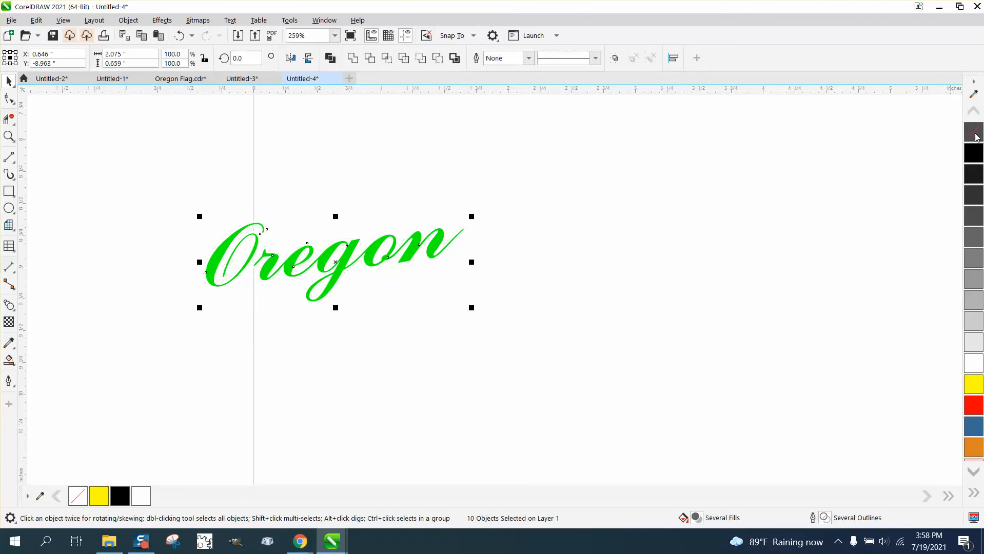
Step: Move the Oregon lettering with its white border 3 inches up onto the state-shaped flag
scroll(606, 378, "down", 2)
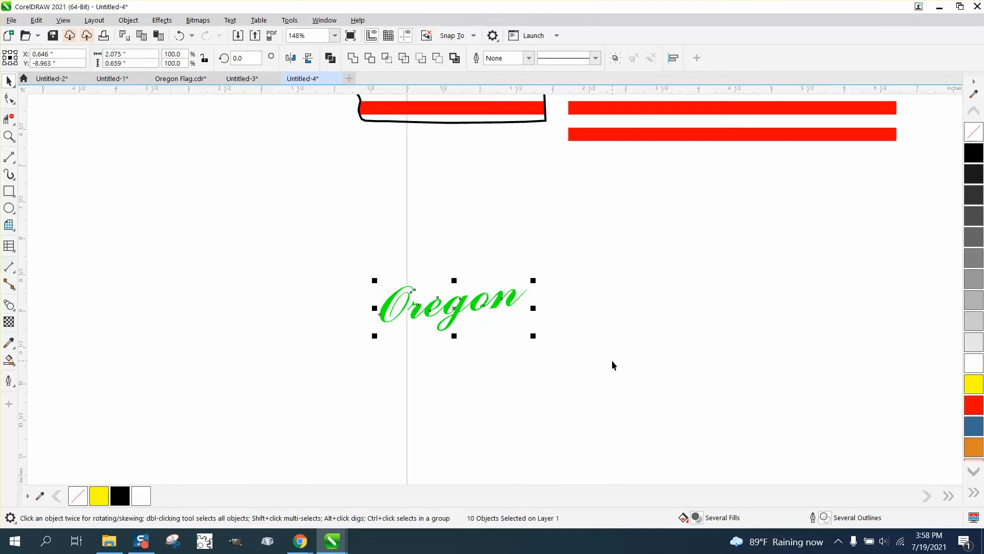
key("Up")
scroll(386, 340, "down", 1)
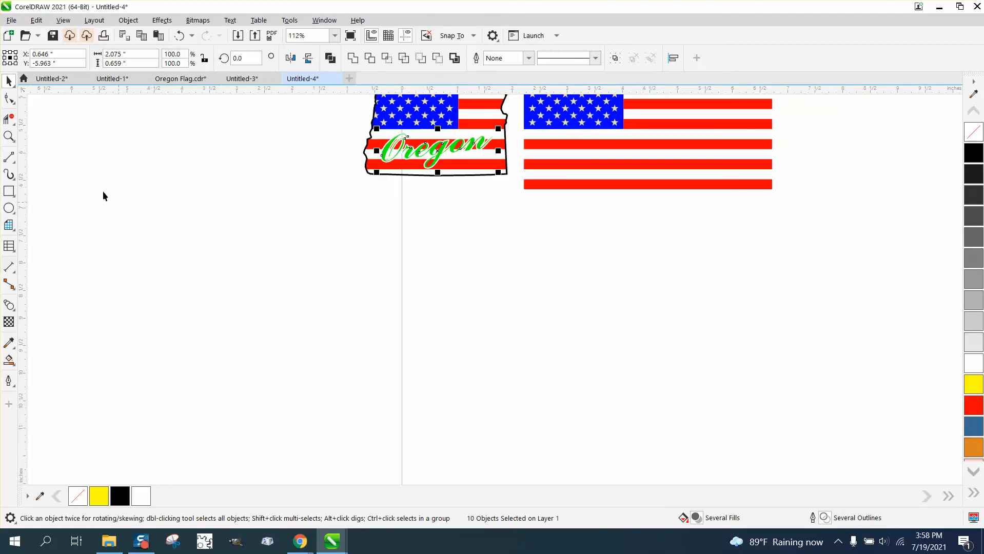
Step: Examine the white-bordered Oregon lettering against the stripes and the overall state-shaped flag
left_click(8, 136)
left_click_drag(360, 139, 520, 172)
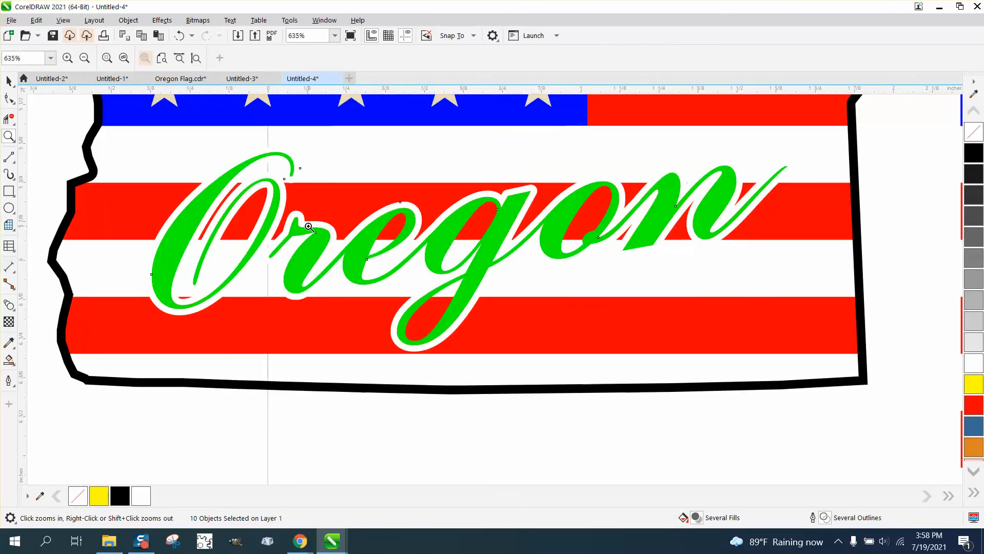
scroll(450, 262, "down", 1)
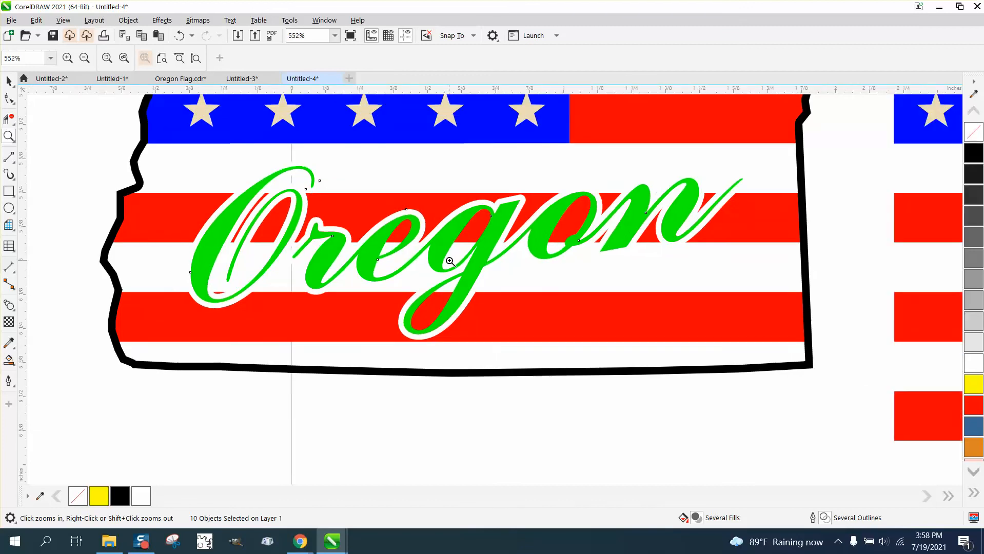
scroll(450, 262, "down", 1)
scroll(449, 261, "down", 2)
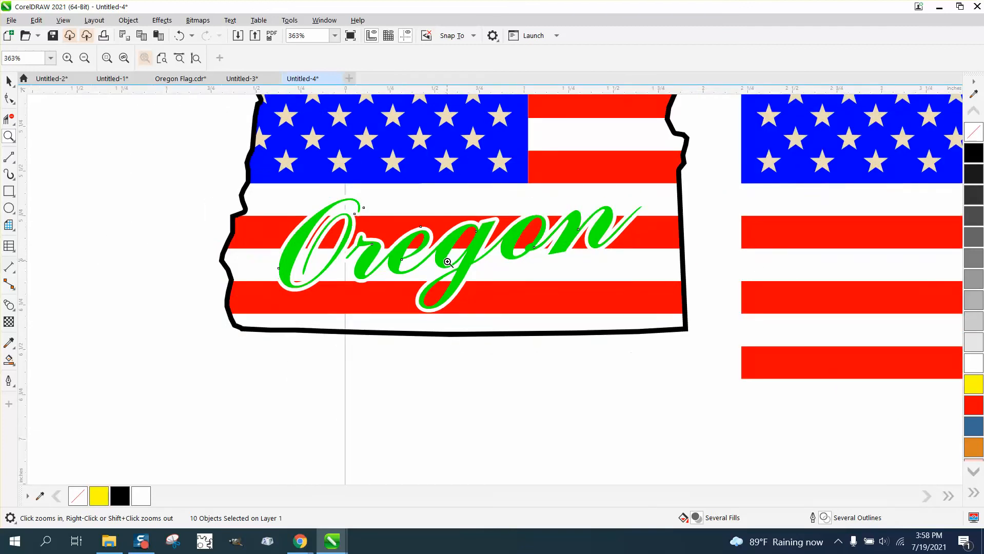
scroll(448, 262, "down", 2)
scroll(448, 262, "down", 2)
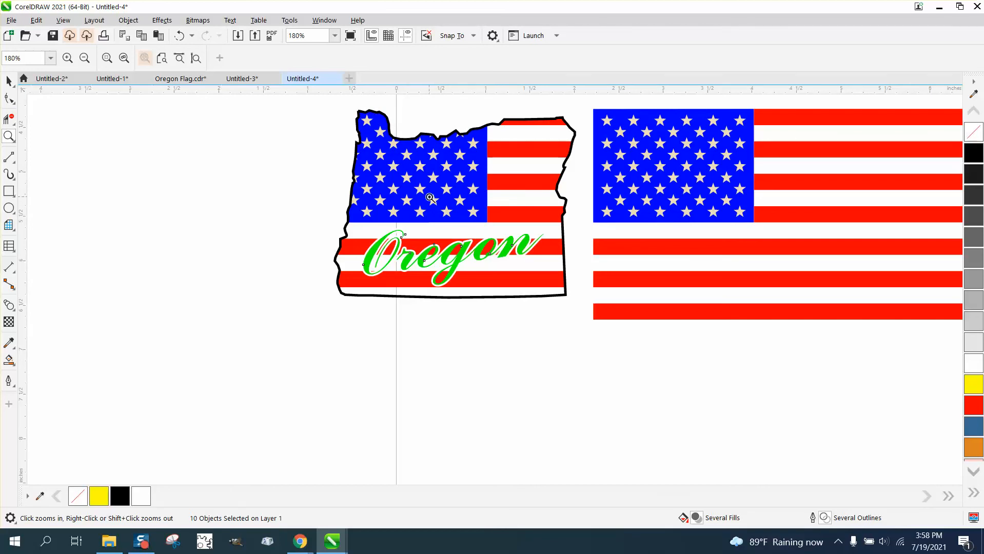
scroll(522, 240, "down", 2)
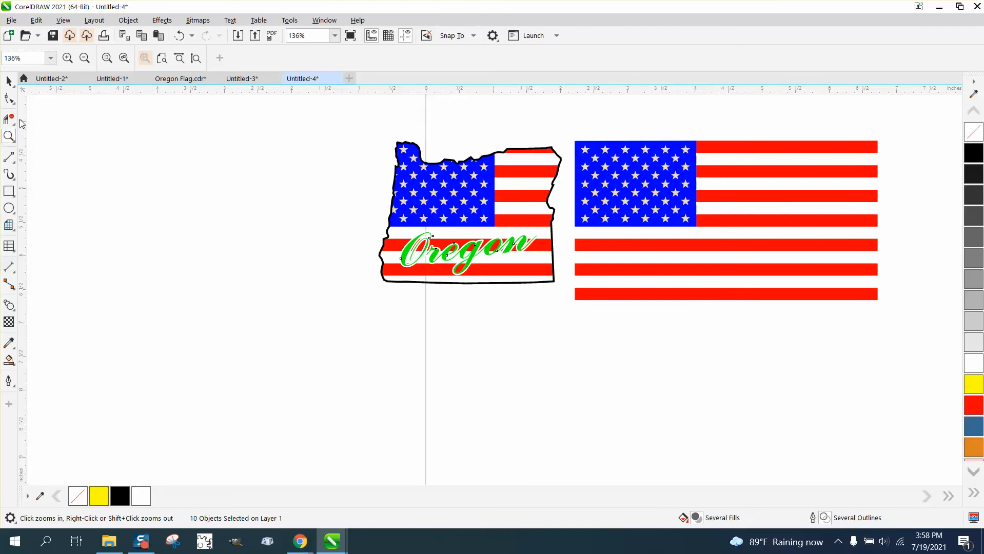
left_click_drag(324, 122, 585, 289)
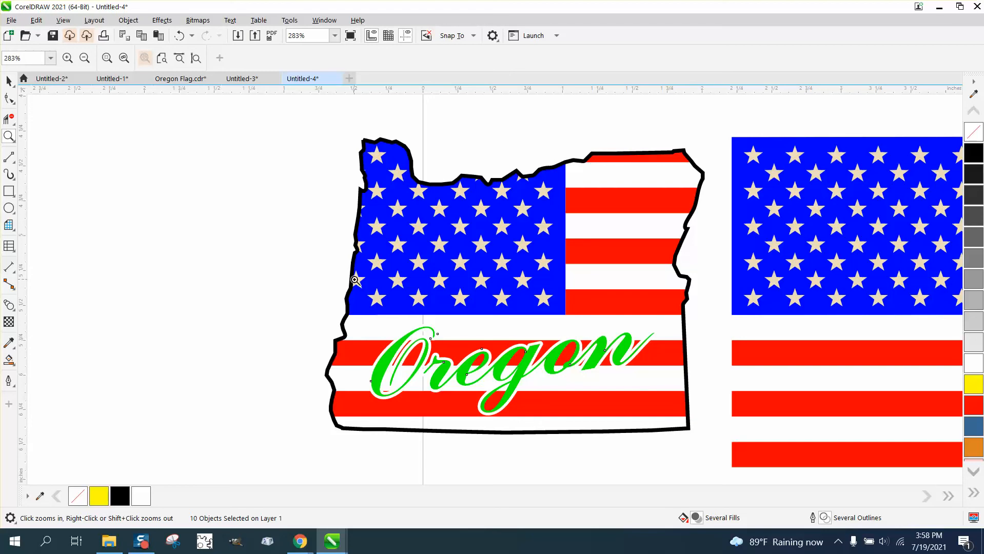
scroll(344, 275, "down", 1)
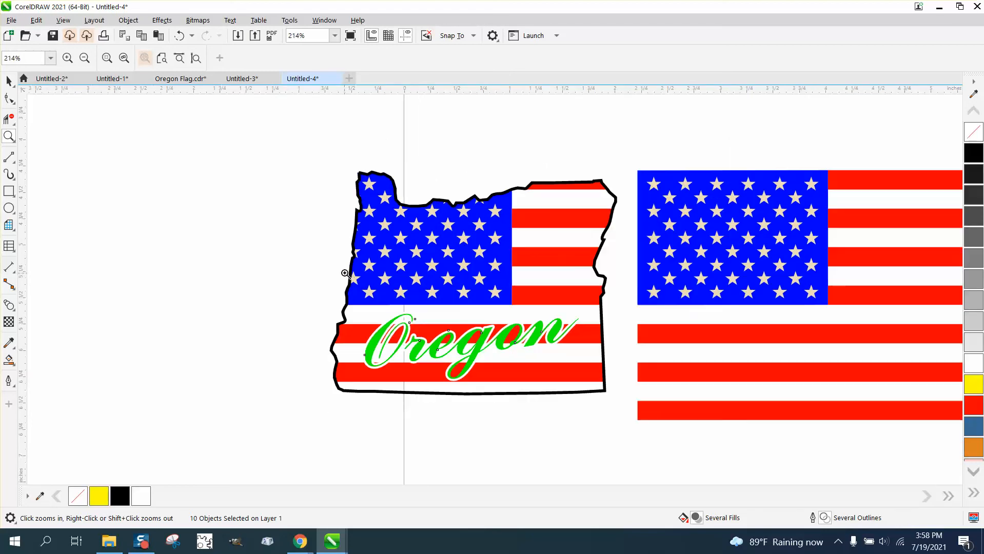
left_click_drag(336, 287, 606, 408)
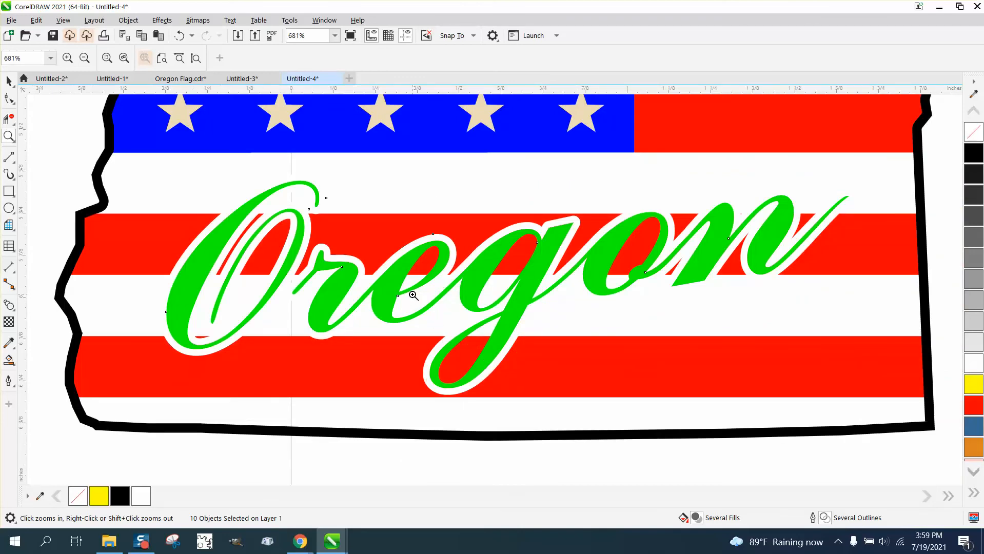
scroll(413, 295, "down", 4)
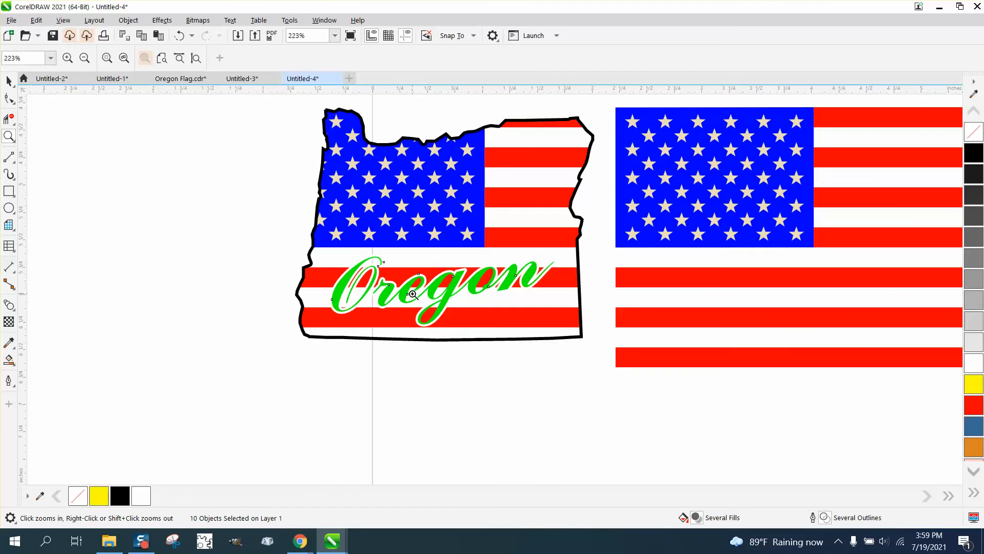